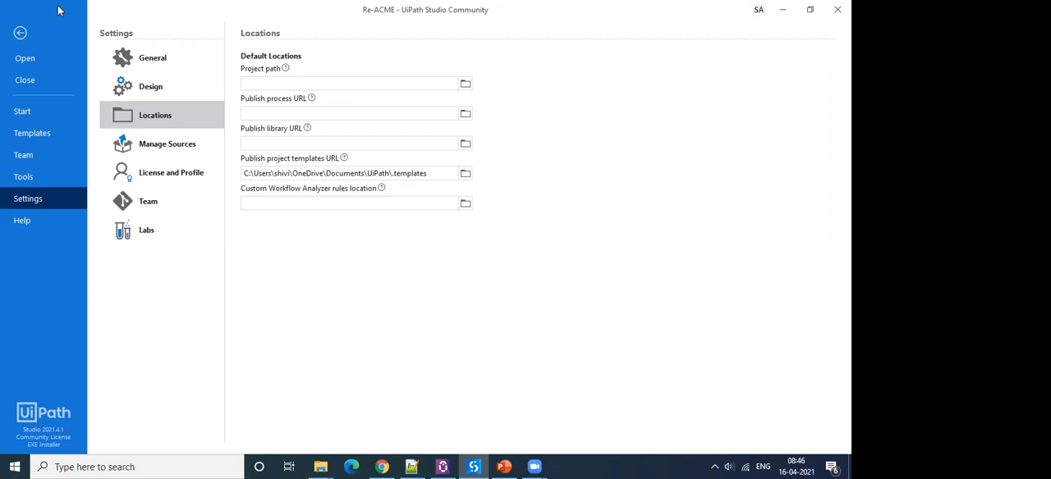
# Generate a Classic Policy governance file from Help and save it in Downloads as uipath.policies.config, replacing the existing file.
pyautogui.click(19, 223)
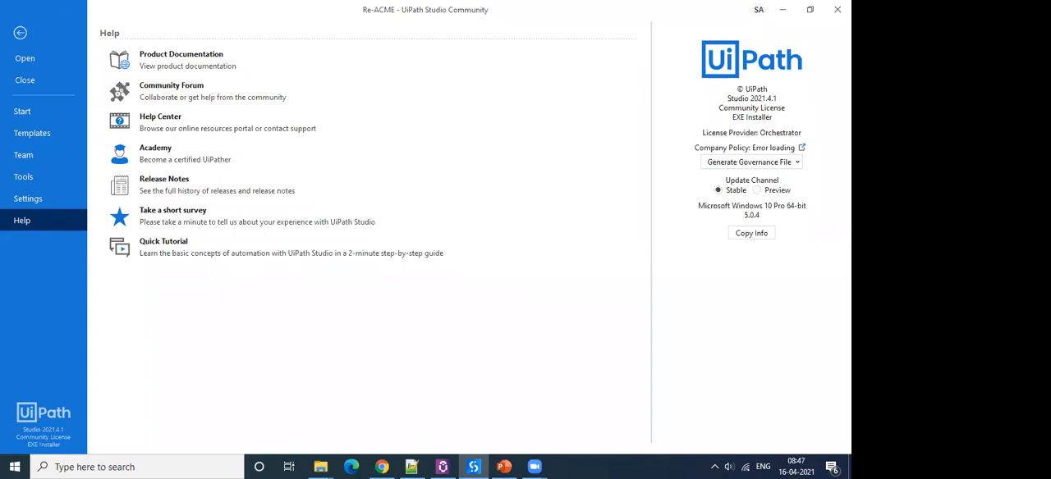
pyautogui.click(781, 164)
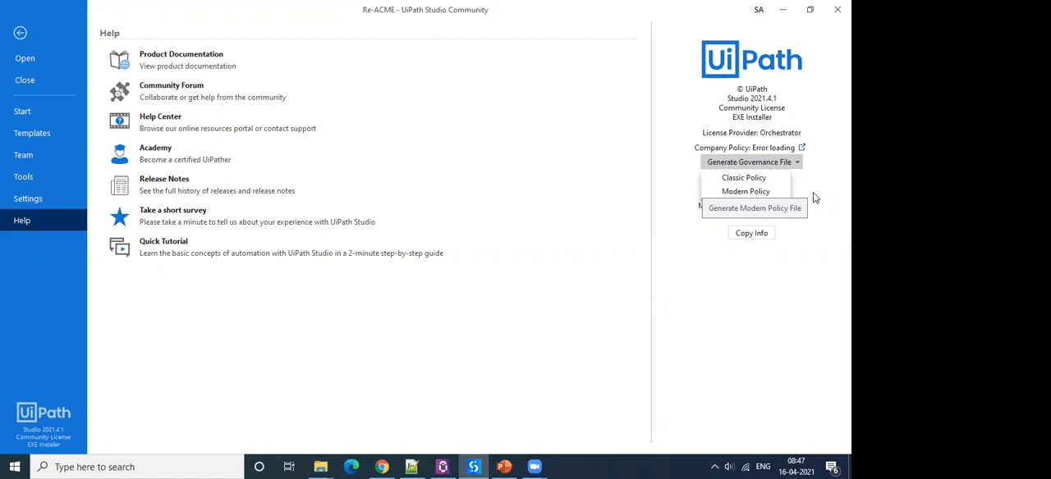
pyautogui.click(821, 174)
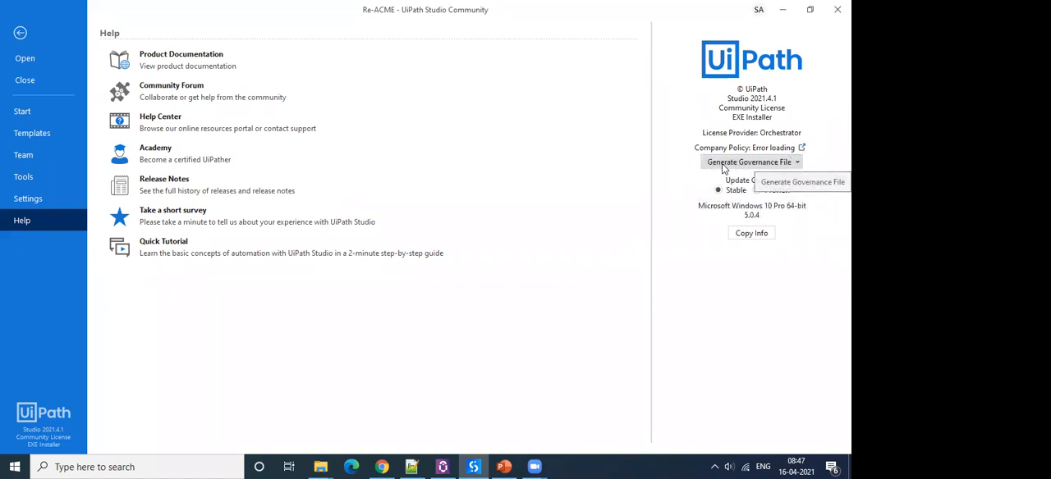
pyautogui.click(772, 167)
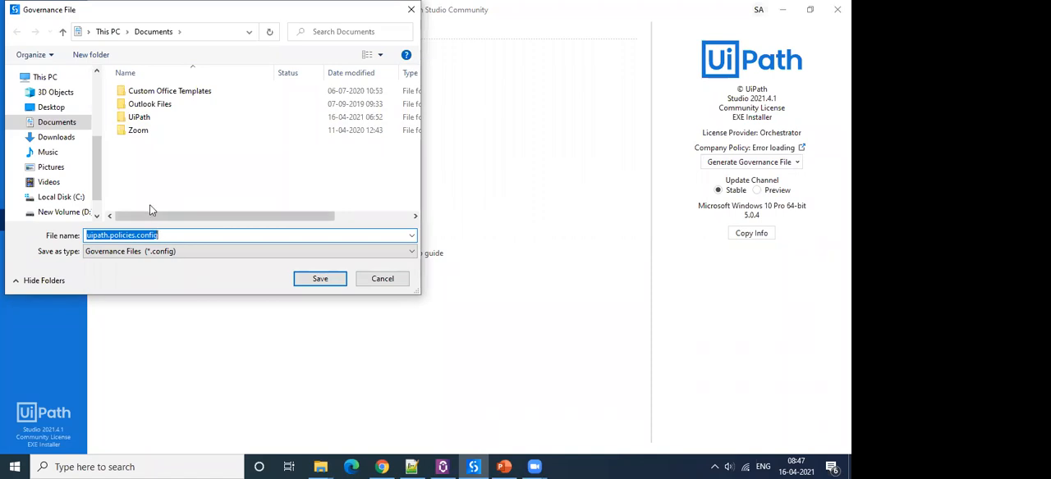
pyautogui.click(56, 138)
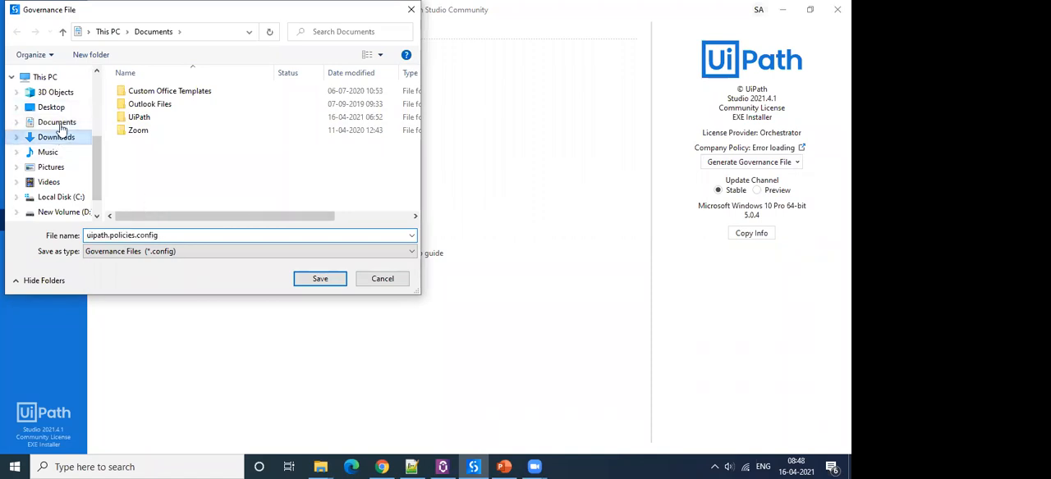
pyautogui.click(322, 278)
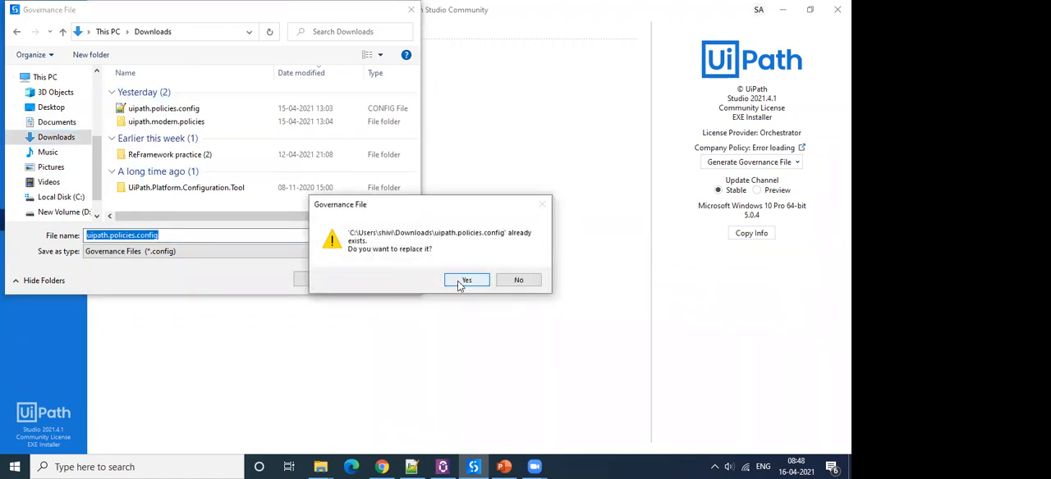
pyautogui.click(465, 281)
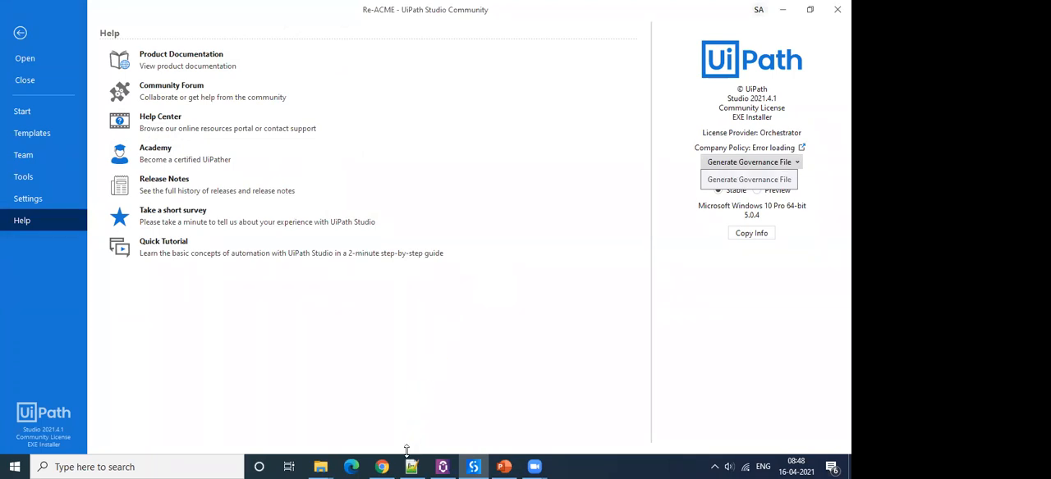
# Switch to Notepad++ and examine the Metadata block and the Info policy name in uipath.policies.config.
pyautogui.click(322, 468)
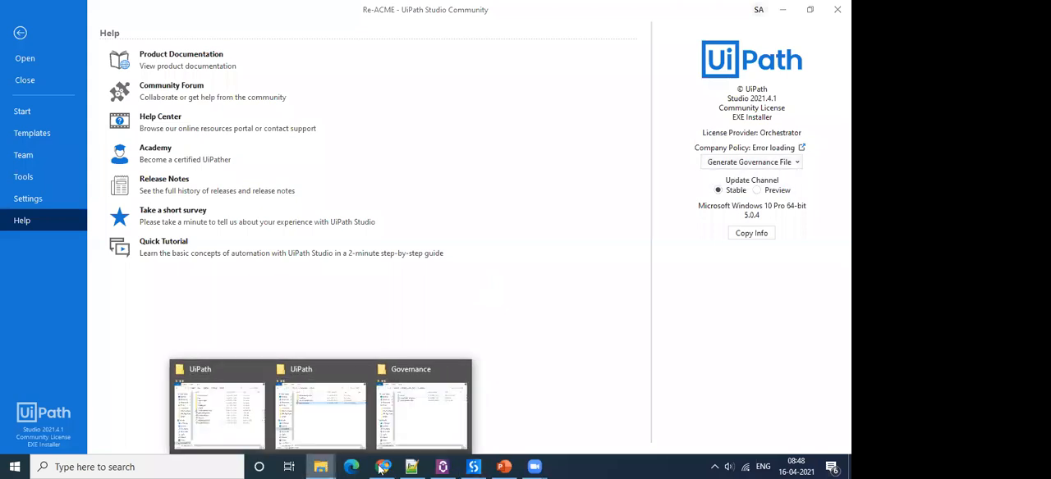
pyautogui.click(411, 467)
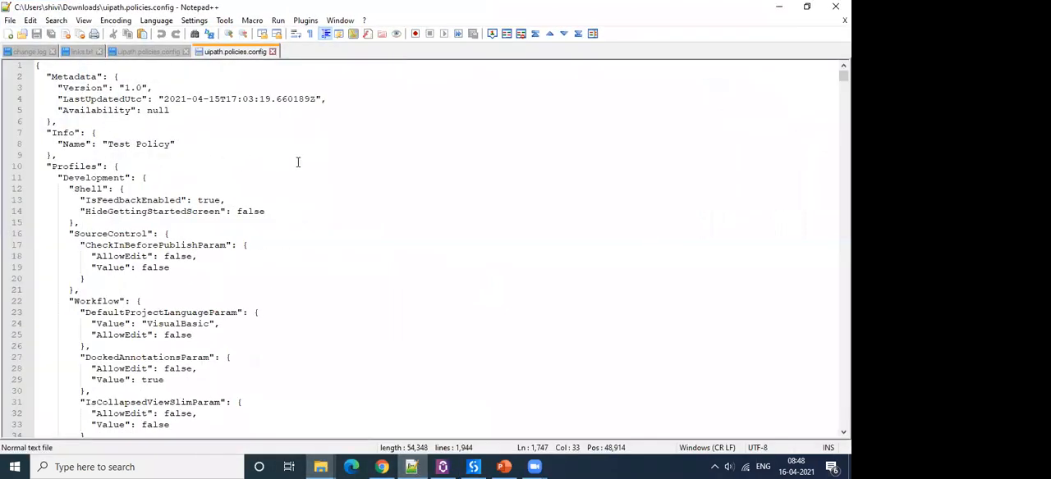
pyautogui.click(298, 162)
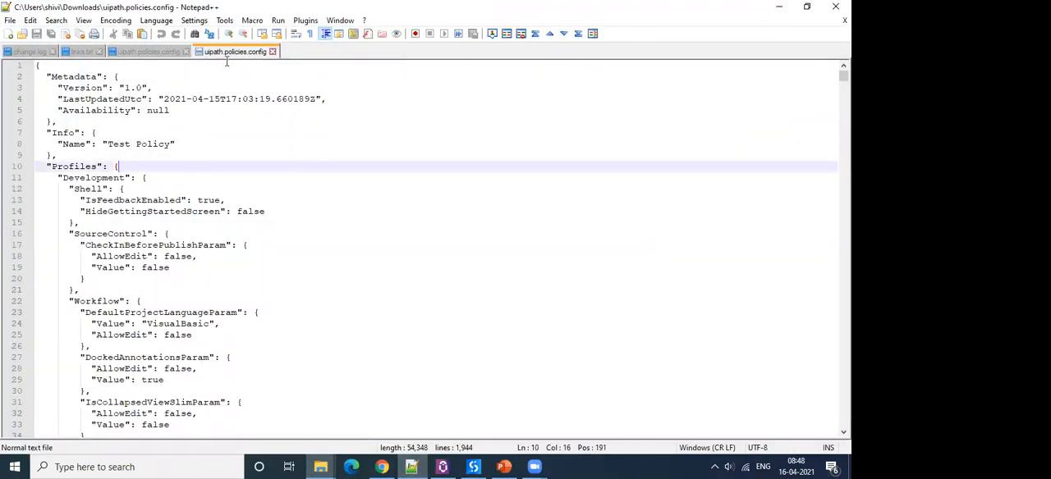
pyautogui.click(272, 111)
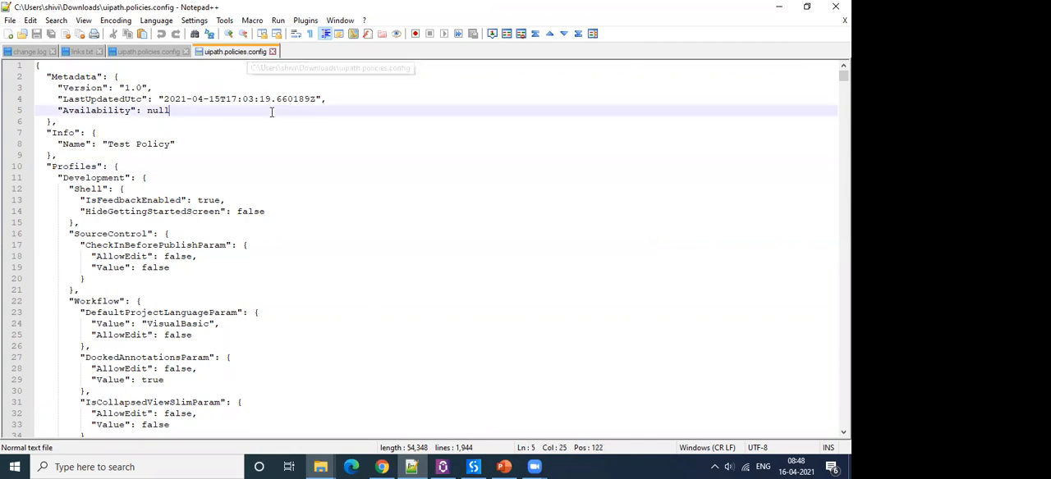
pyautogui.scroll(-5, 223, 145)
pyautogui.scroll(5, 222, 145)
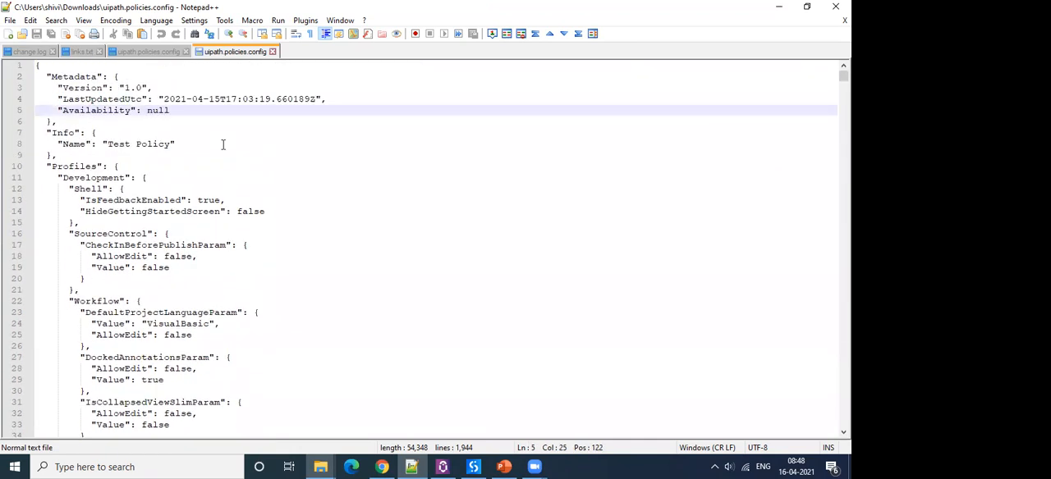
pyautogui.click(233, 153)
pyautogui.moveTo(51, 76); pyautogui.dragTo(190, 111)
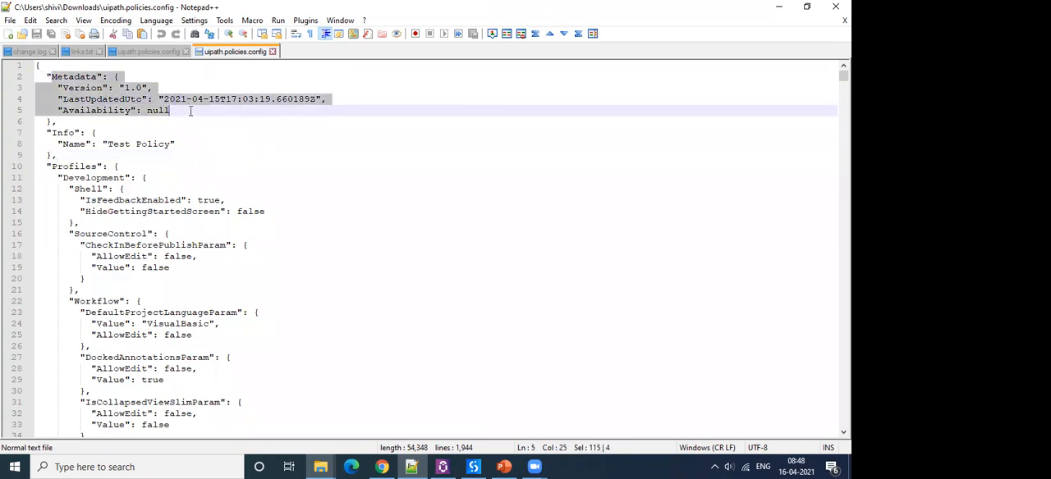
pyautogui.click(197, 132)
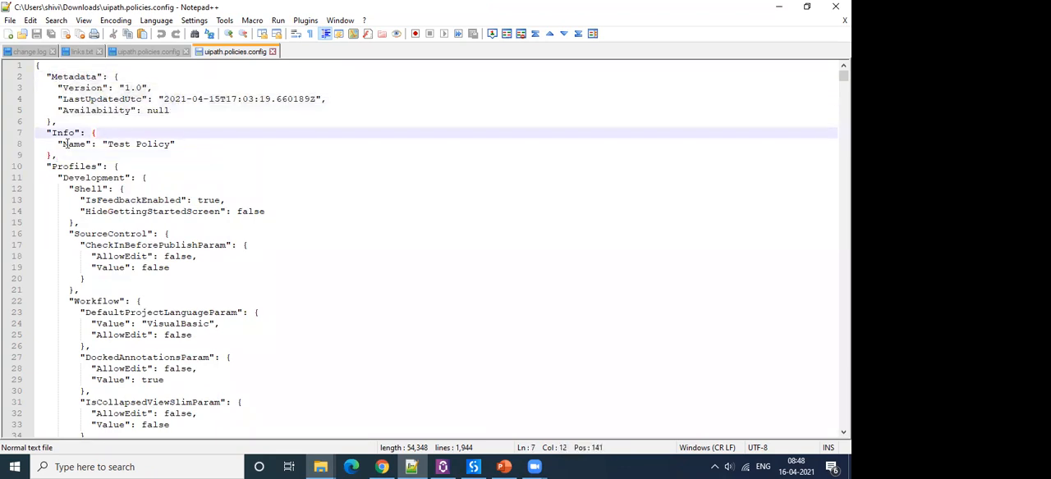
pyautogui.moveTo(63, 144); pyautogui.dragTo(172, 143)
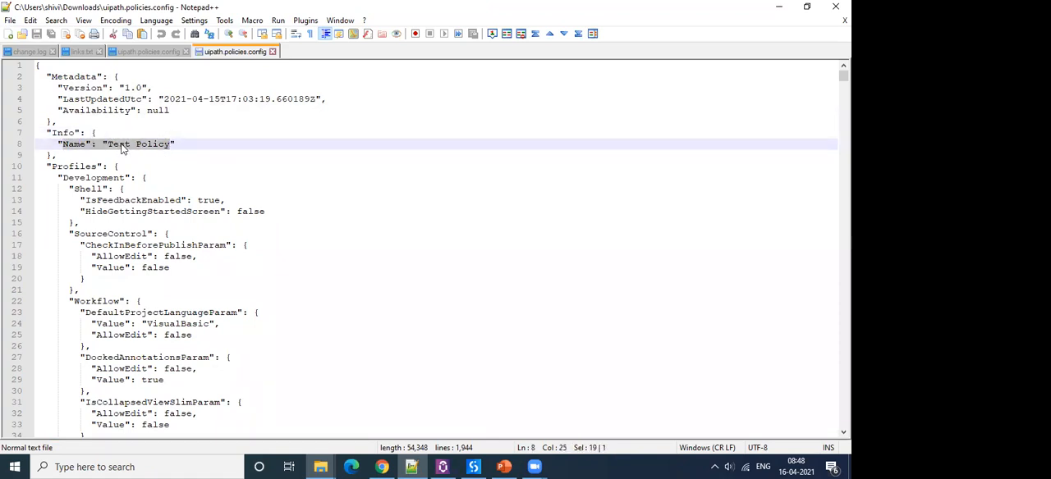
# Minimize UiPath Studio and reload the regenerated uipath.policies.config in Notepad++.
pyautogui.click(474, 467)
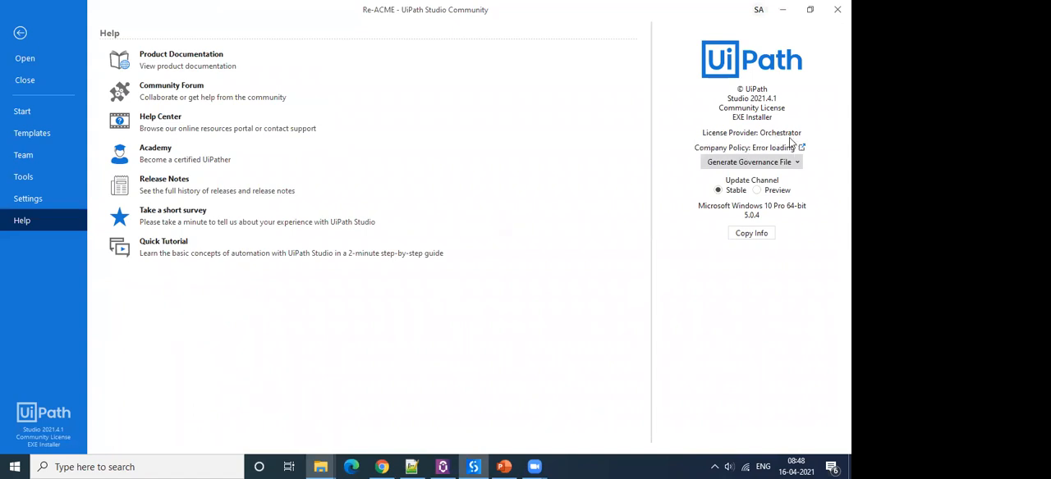
pyautogui.click(782, 9)
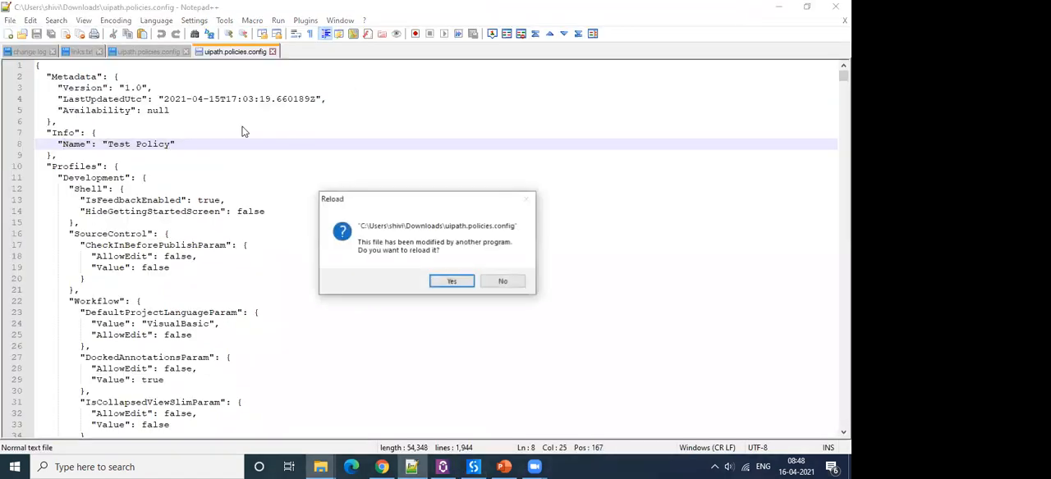
pyautogui.click(464, 281)
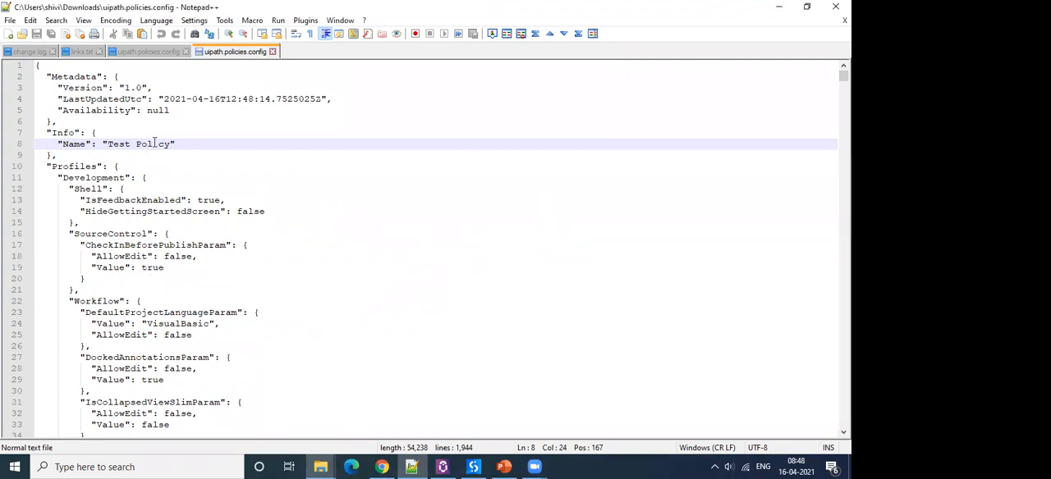
# Highlight the Profiles key and the Development profile name beneath it.
pyautogui.click(181, 169)
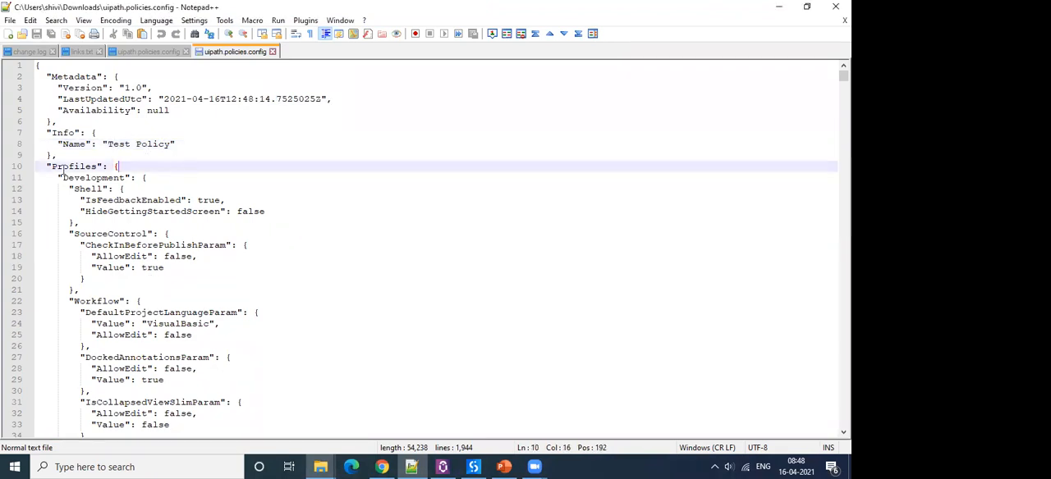
pyautogui.moveTo(51, 167); pyautogui.dragTo(120, 167)
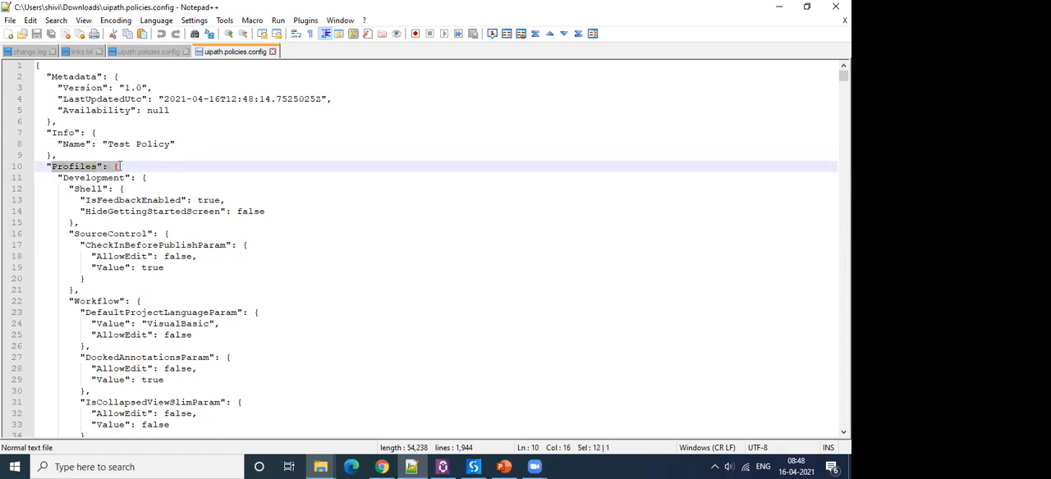
pyautogui.doubleClick(90, 177)
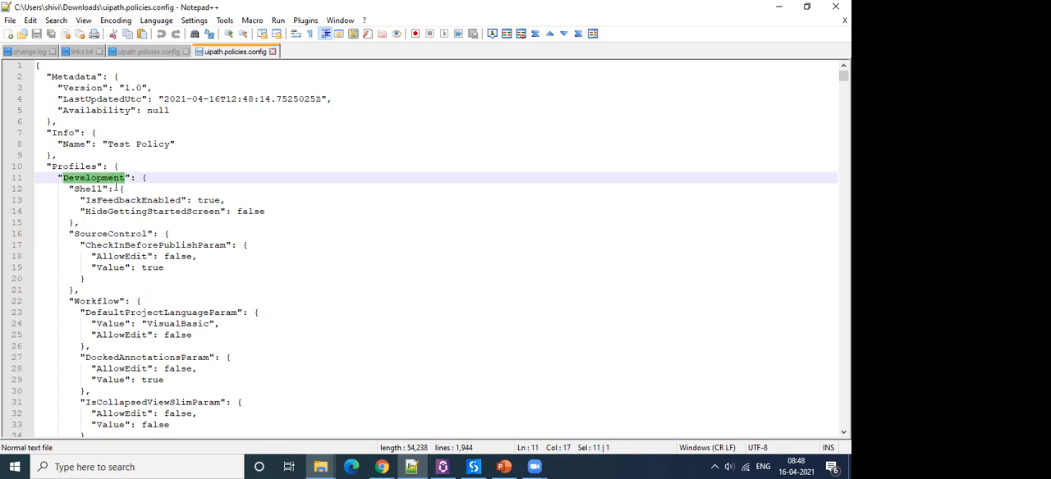
# Find all occurrences of "business" in the policy file, and close the search results.
pyautogui.hotkey('ctrl', 'a')
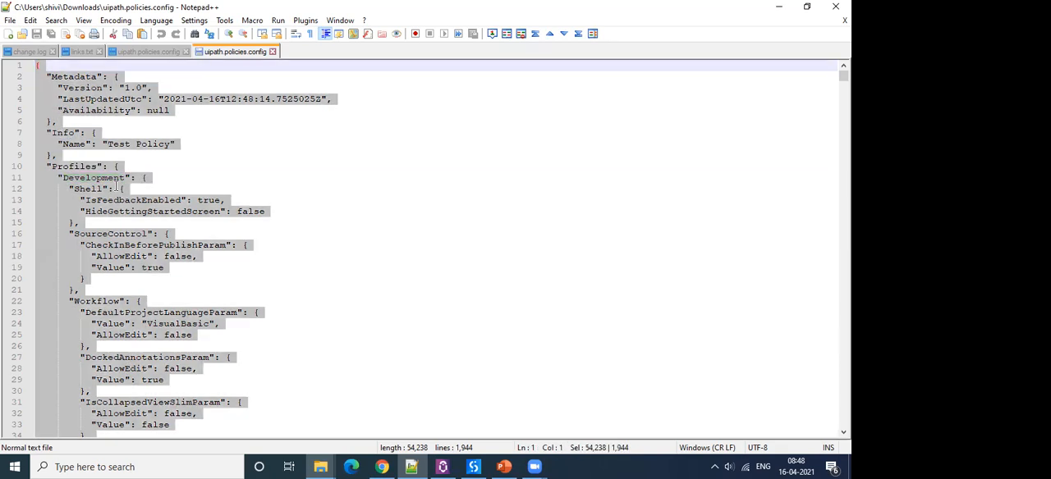
pyautogui.hotkey('ctrl', 'f')
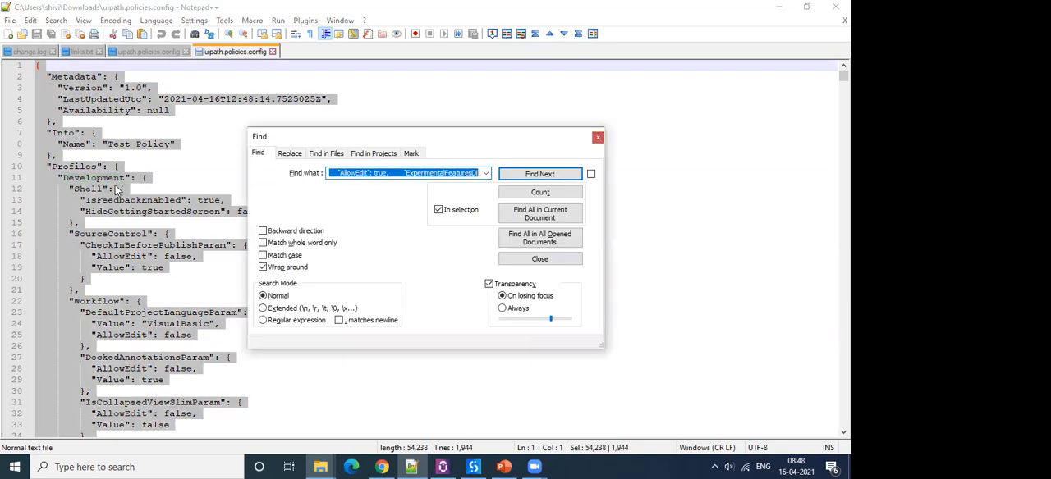
pyautogui.write('business')
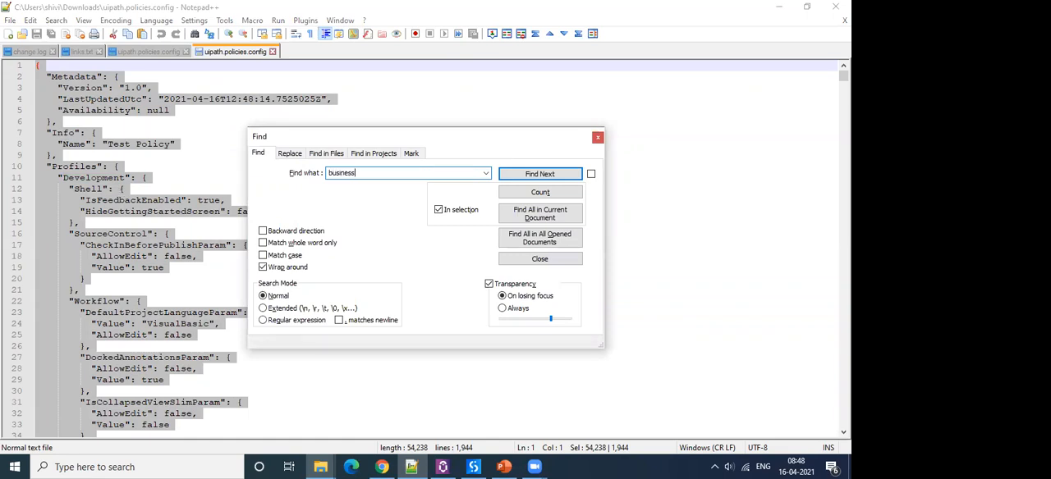
pyautogui.click(538, 216)
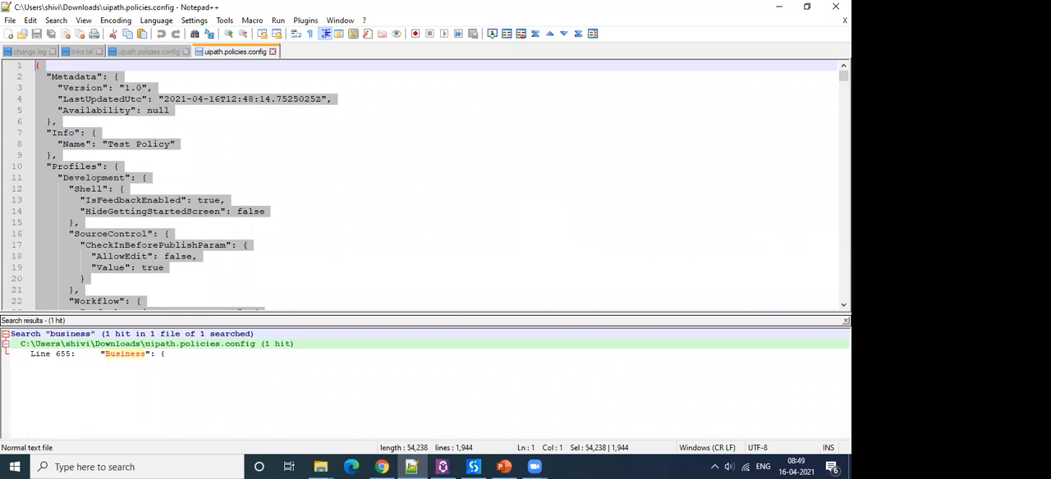
pyautogui.click(845, 321)
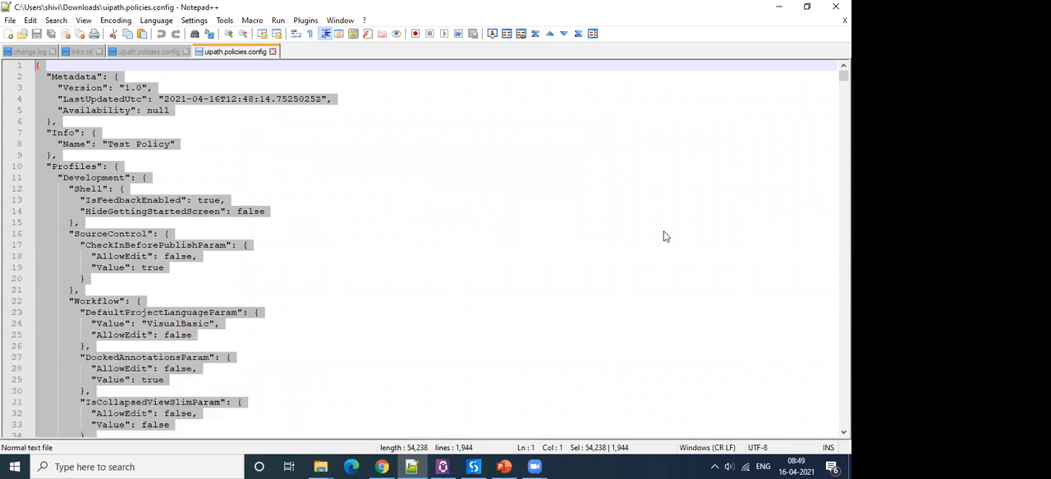
# Highlight the Development profile name and look through the workflow parameters defined under it.
pyautogui.click(128, 178)
pyautogui.doubleClick(99, 178)
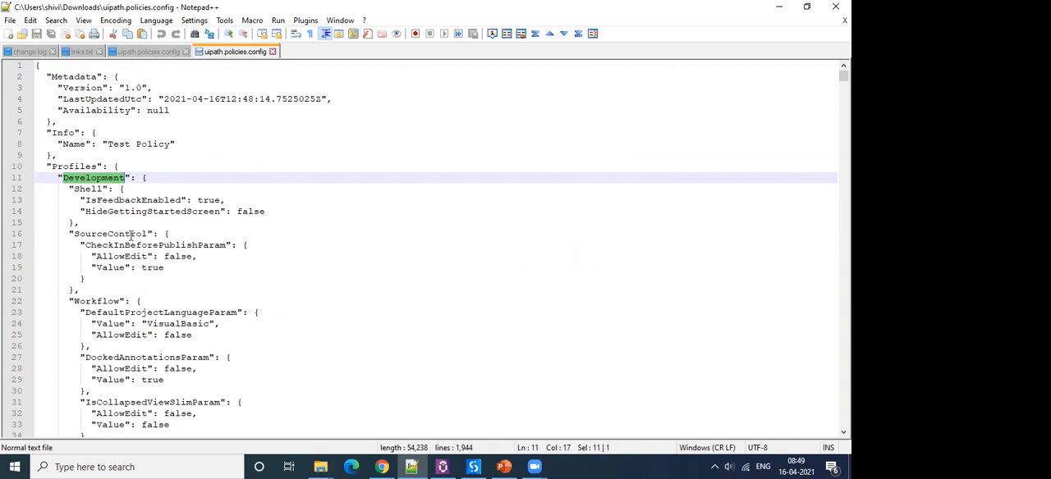
pyautogui.scroll(-2, 131, 236)
pyautogui.scroll(-9, 289, 260)
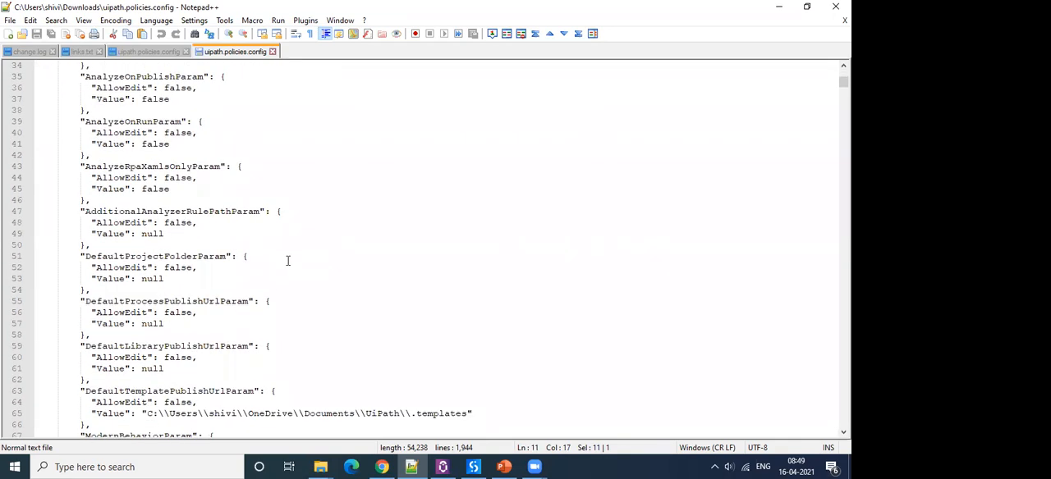
# Search the whole file for "business" again and go to the Business profile, highlighting its name.
pyautogui.hotkey('ctrl', 'a')
pyautogui.hotkey('ctrl', 'f')
pyautogui.write('business')
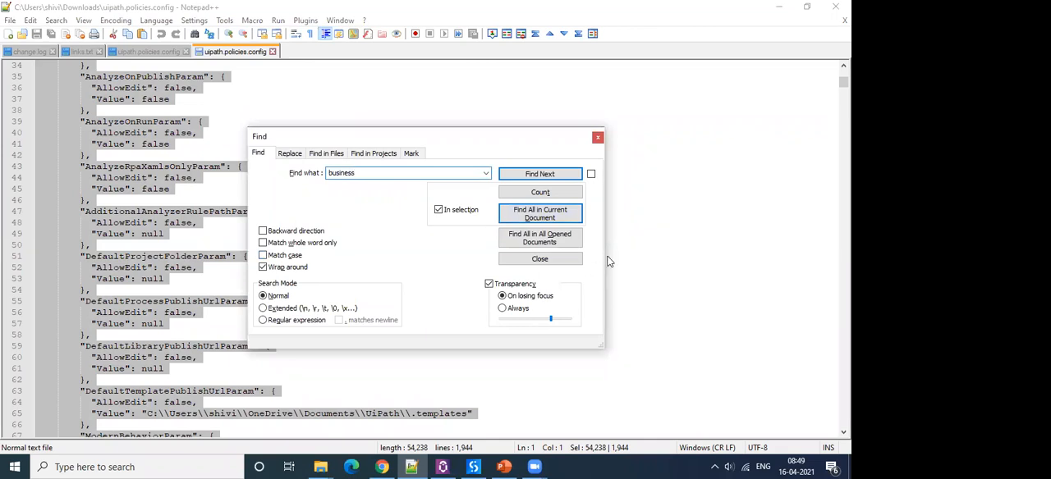
pyautogui.click(550, 215)
pyautogui.doubleClick(130, 354)
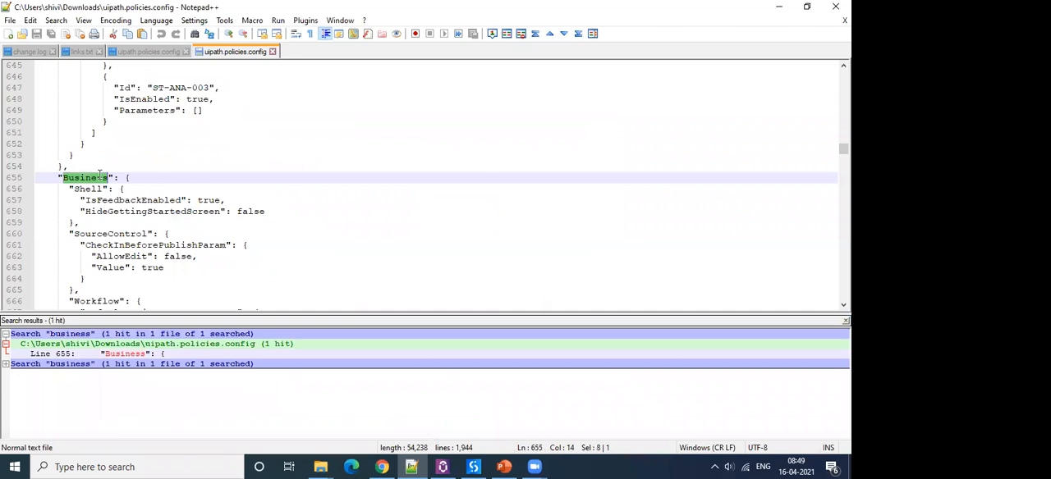
pyautogui.click(155, 147)
pyautogui.doubleClick(83, 179)
pyautogui.click(846, 321)
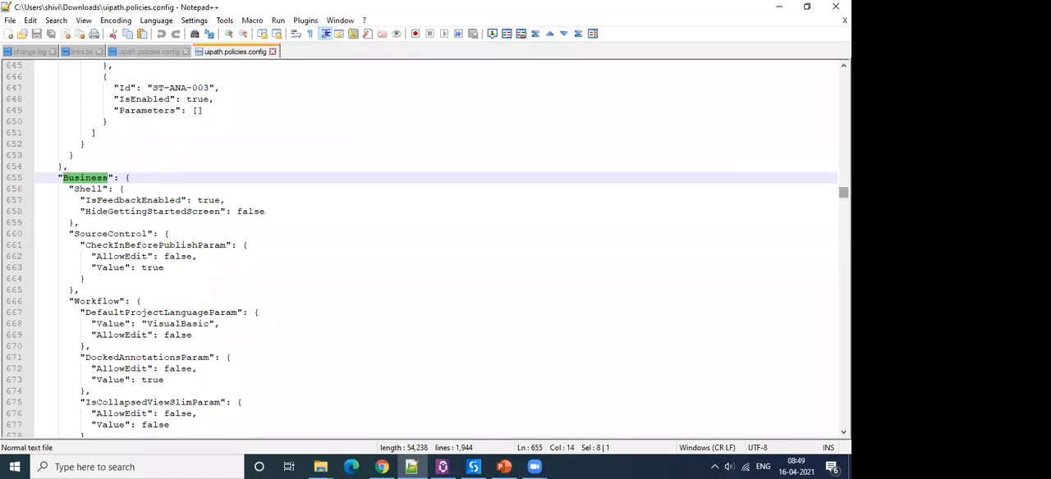
# Return to the beginning of the file and highlight the IsFeedbackEnabled setting in the Development profile's Shell section.
pyautogui.moveTo(843, 192); pyautogui.dragTo(819, 71)
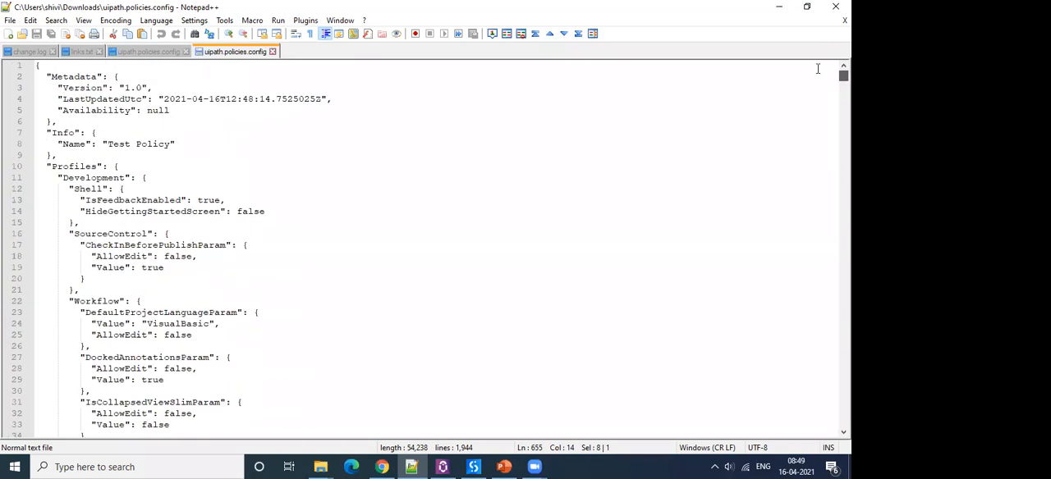
pyautogui.click(115, 167)
pyautogui.scroll(-1, 150, 184)
pyautogui.scroll(1, 150, 185)
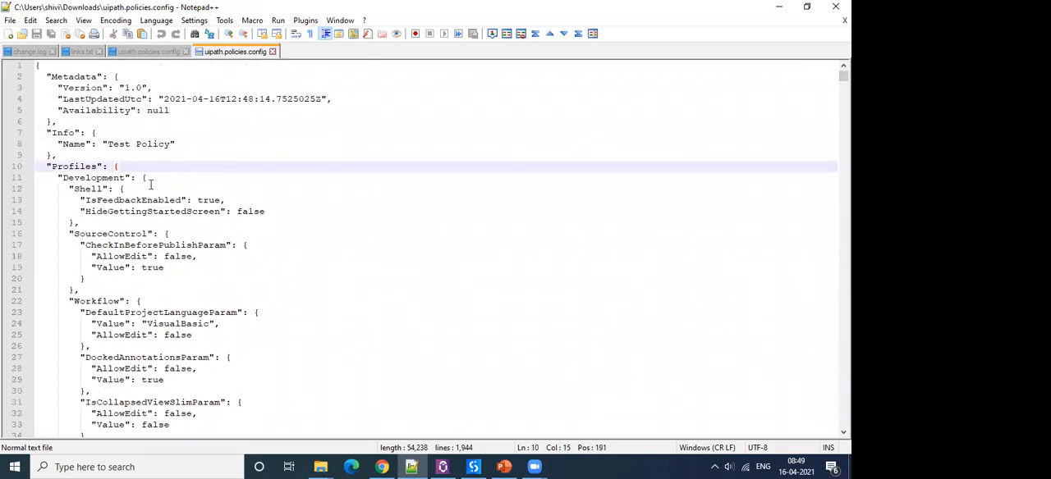
pyautogui.scroll(-1, 150, 185)
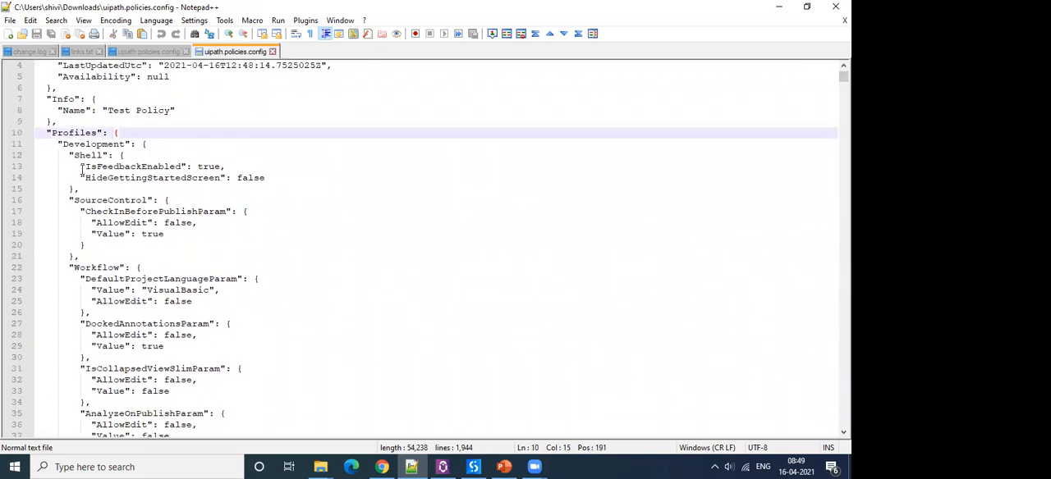
pyautogui.moveTo(85, 167); pyautogui.dragTo(227, 166)
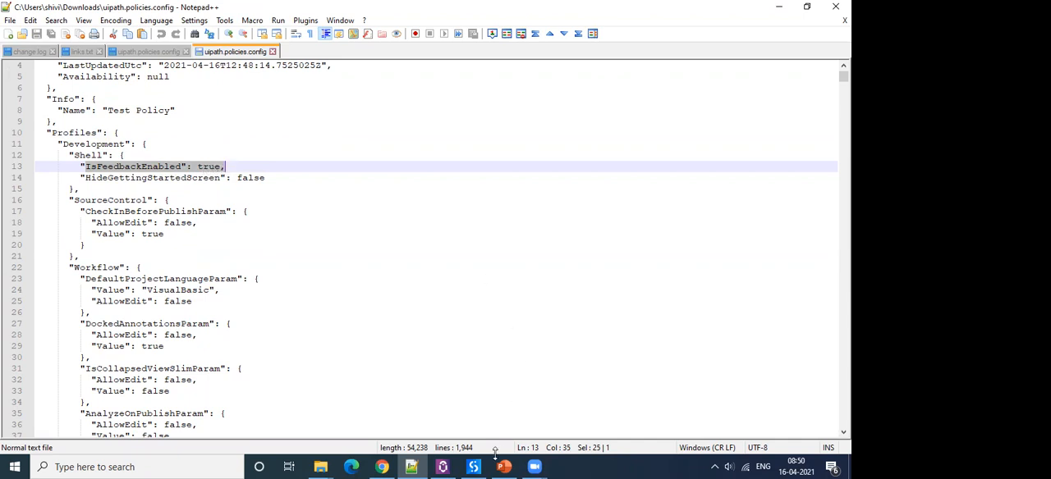
# Switch to UiPath Studio, return from the Help page to the Re-ACME project's design view, and go back to Notepad++.
pyautogui.click(468, 384)
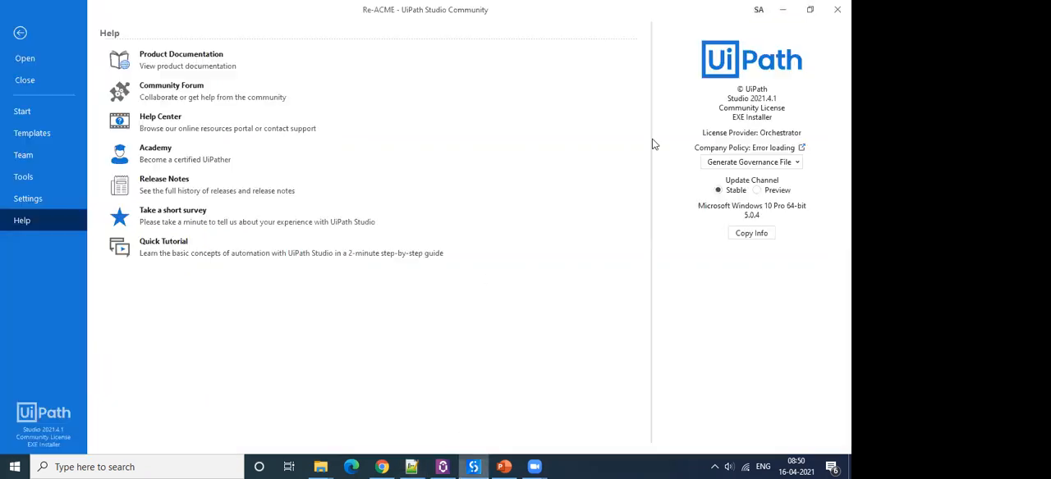
pyautogui.click(19, 32)
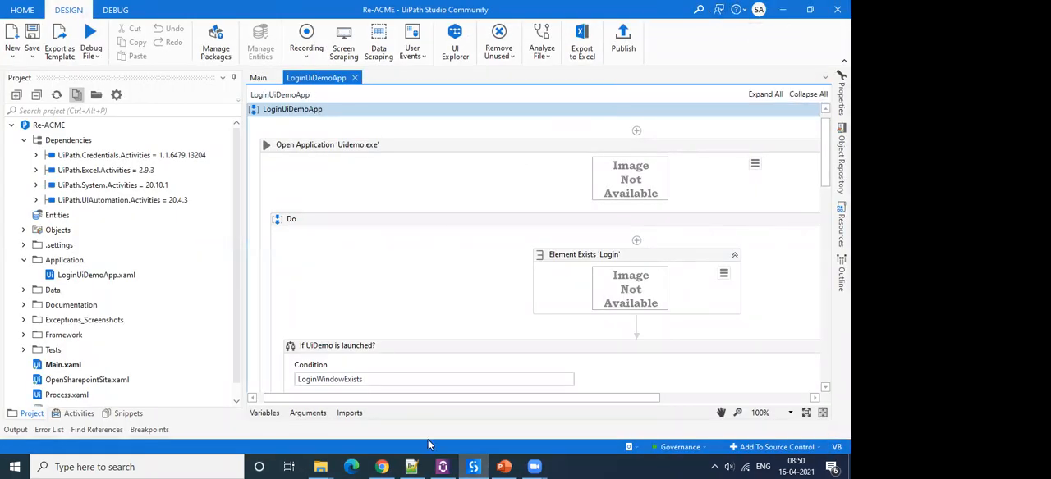
pyautogui.click(411, 467)
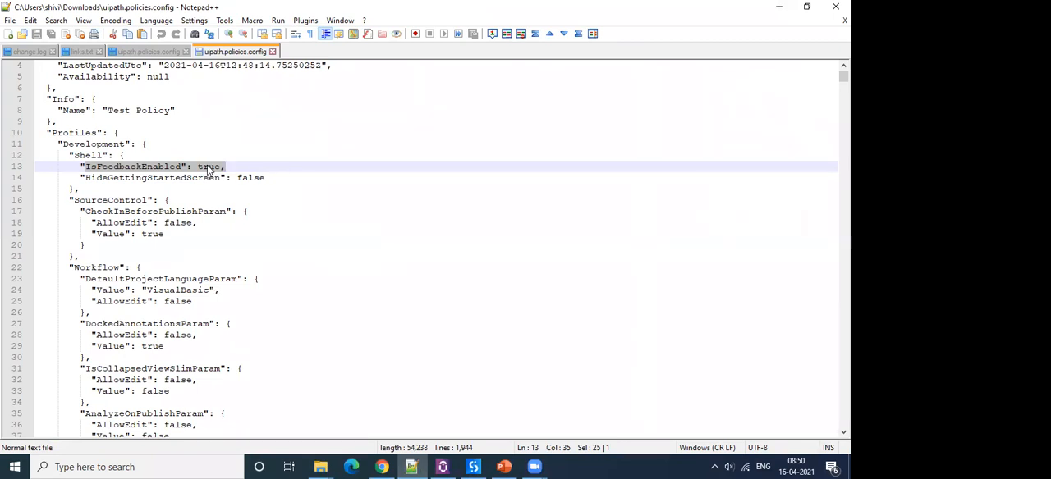
# Examine the CheckInBeforePublishParam block under SourceControl, highlighting the whole block and its AllowEdit and Value settings.
pyautogui.click(243, 255)
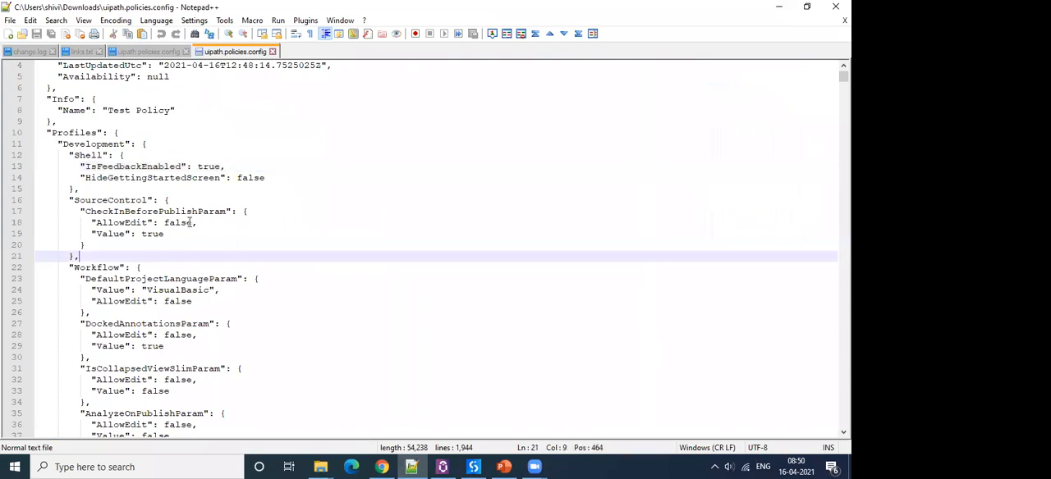
pyautogui.doubleClick(82, 202)
pyautogui.moveTo(85, 212); pyautogui.dragTo(167, 235)
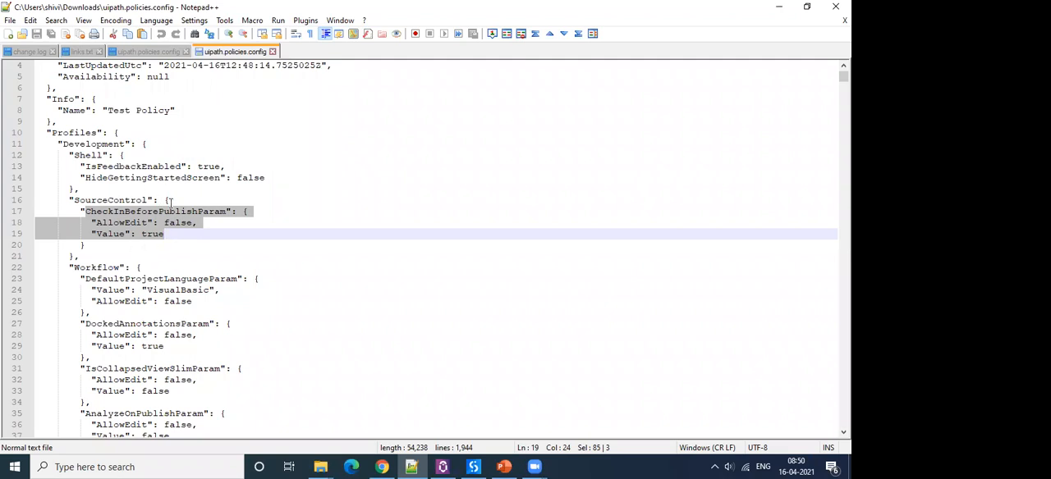
pyautogui.press('Down')
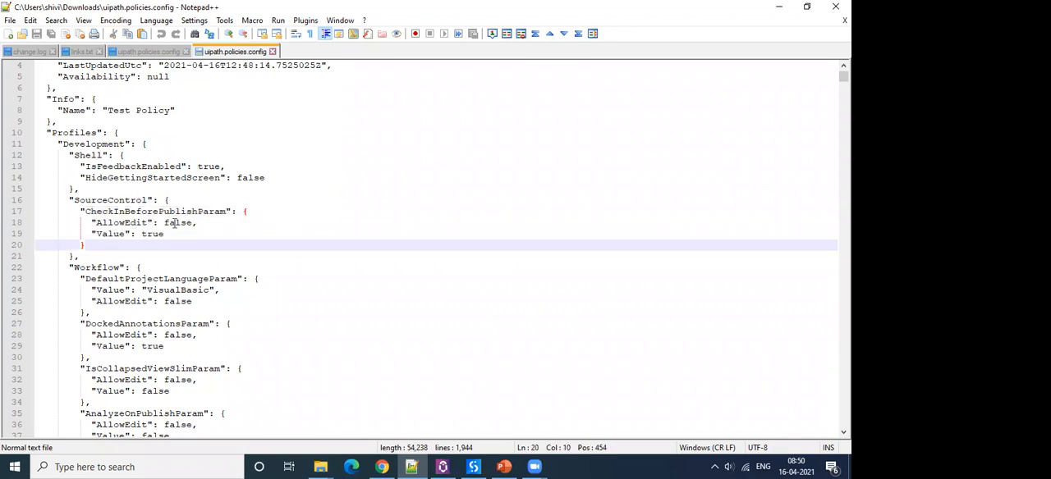
pyautogui.doubleClick(174, 223)
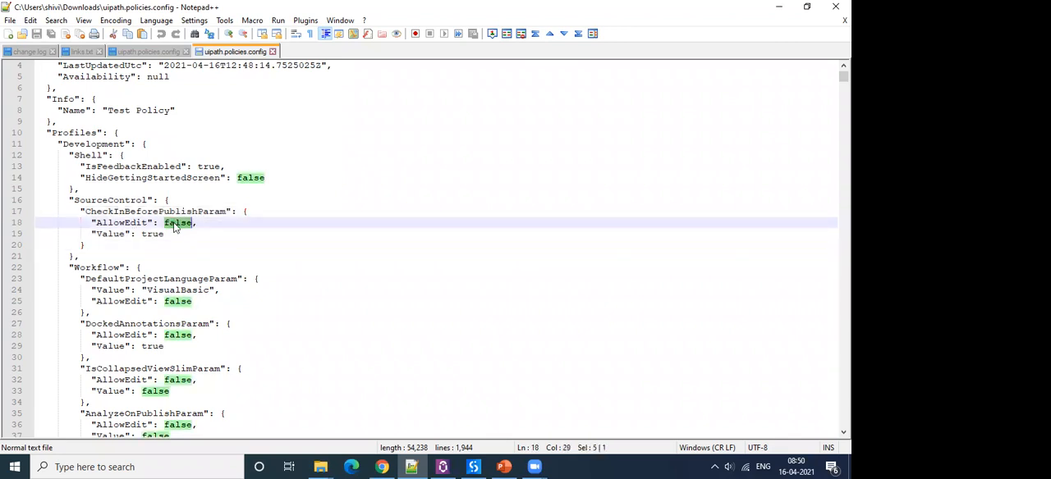
pyautogui.moveTo(167, 234); pyautogui.dragTo(85, 212)
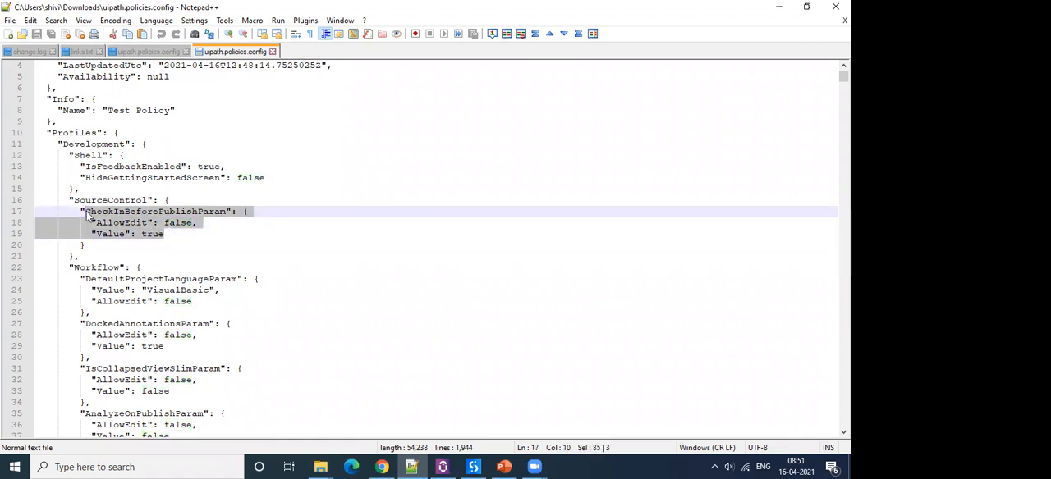
pyautogui.click(131, 226)
pyautogui.doubleClick(176, 222)
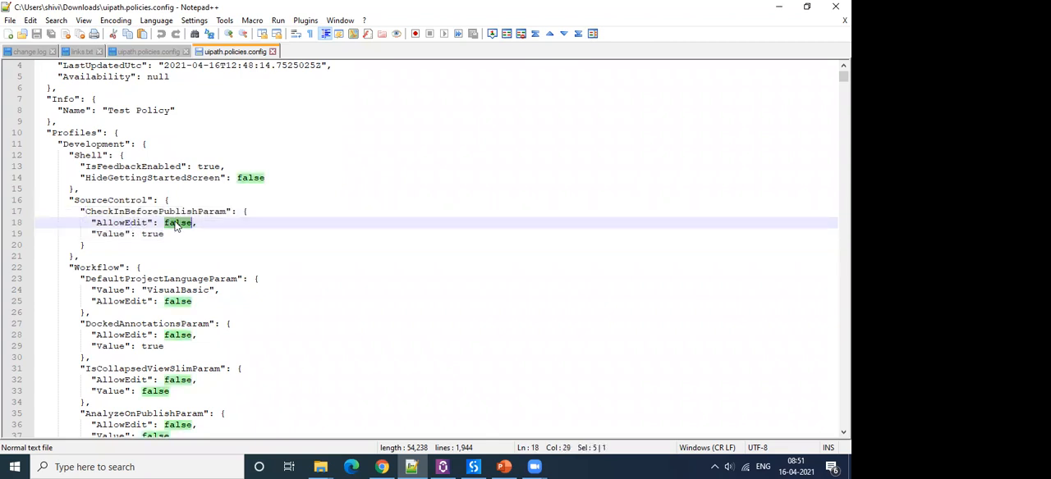
pyautogui.doubleClick(153, 234)
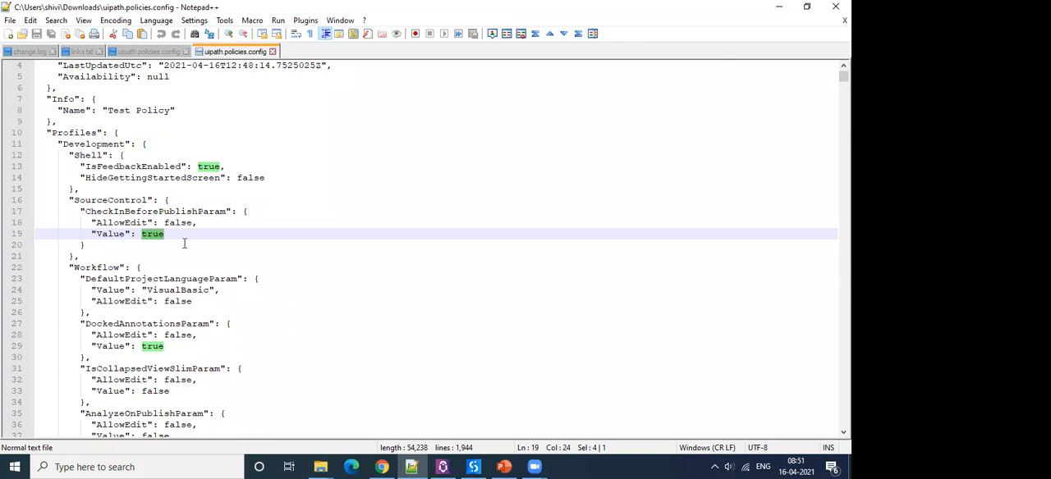
pyautogui.click(184, 243)
# Highlight the Workflow section name and its parameters from DefaultProjectLanguageParam through AnalyzeRpaXamlsOnlyParam.
pyautogui.scroll(-2, 183, 242)
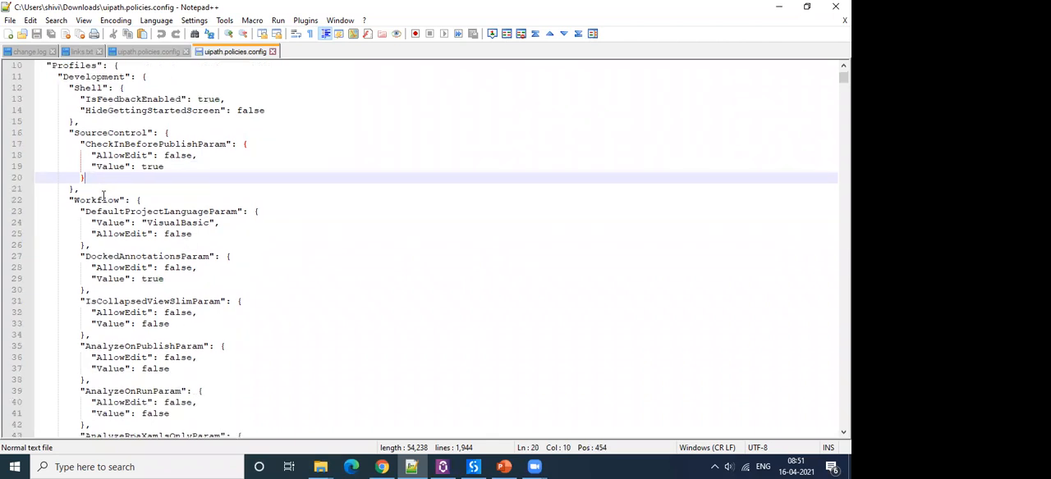
pyautogui.doubleClick(102, 200)
pyautogui.scroll(-2, 152, 202)
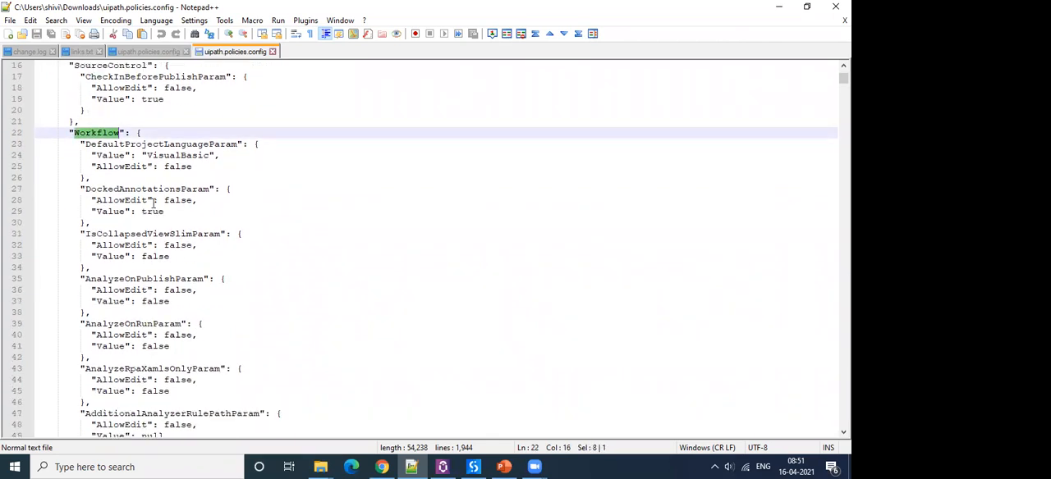
pyautogui.moveTo(81, 144); pyautogui.dragTo(267, 386)
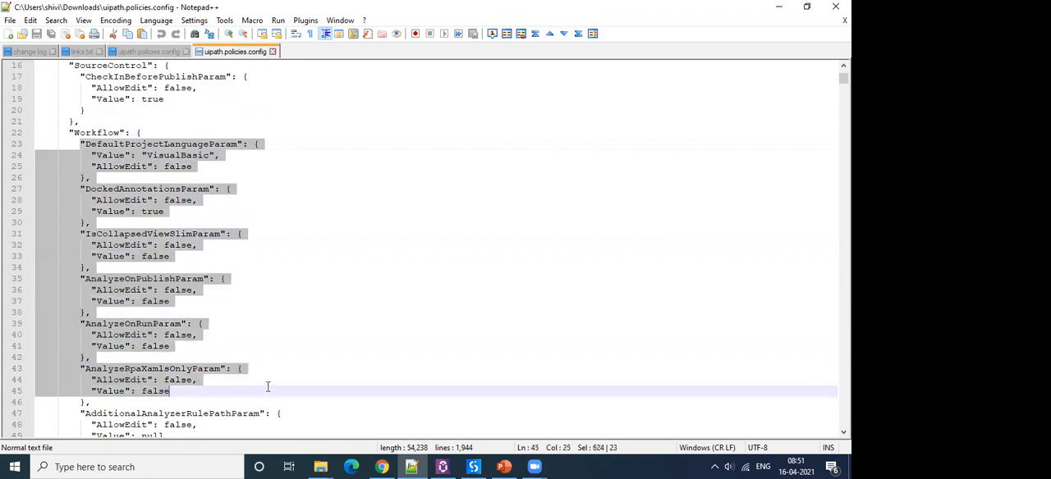
# Switch to UiPath Studio and enable Enforce Analyzer before Publish and Enforce Analyzer before Run in the Design settings.
pyautogui.click(474, 467)
pyautogui.click(26, 11)
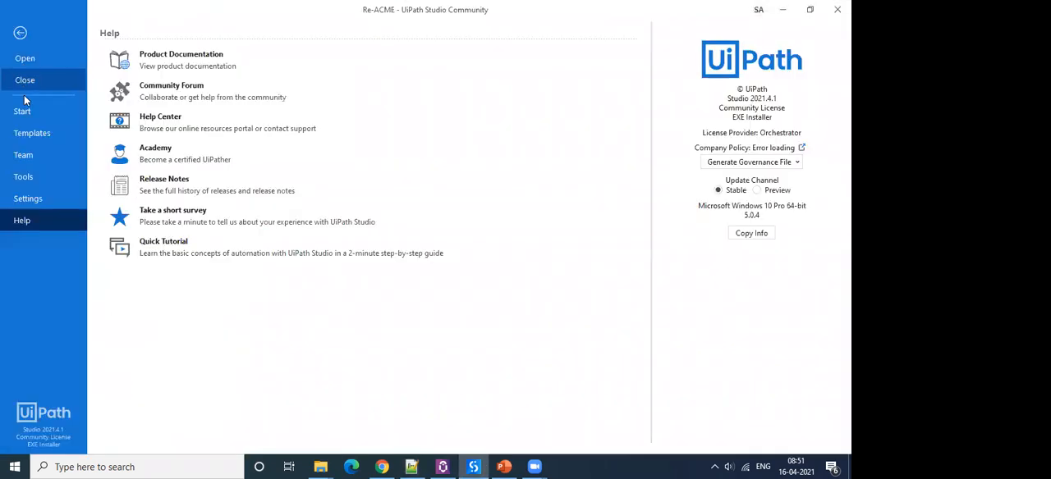
pyautogui.click(31, 198)
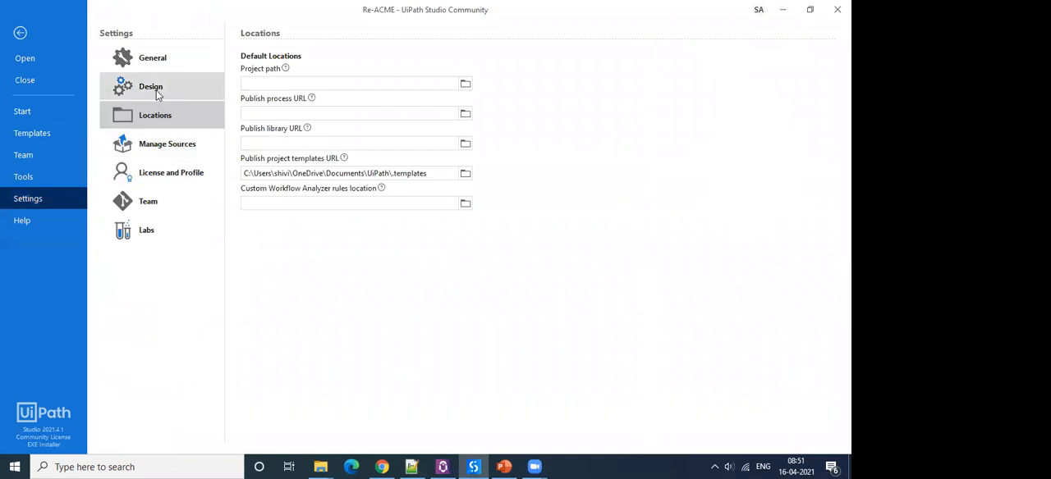
pyautogui.click(159, 93)
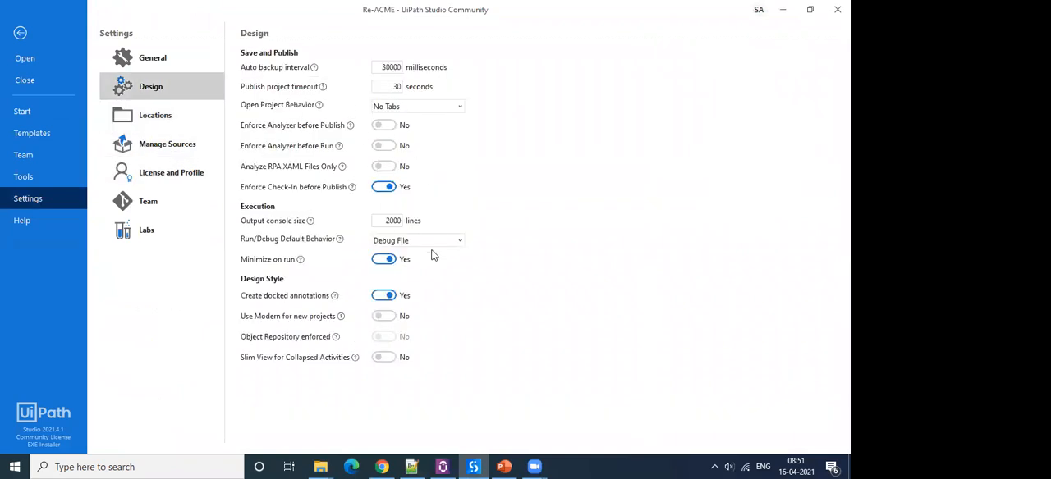
pyautogui.click(391, 130)
pyautogui.click(391, 148)
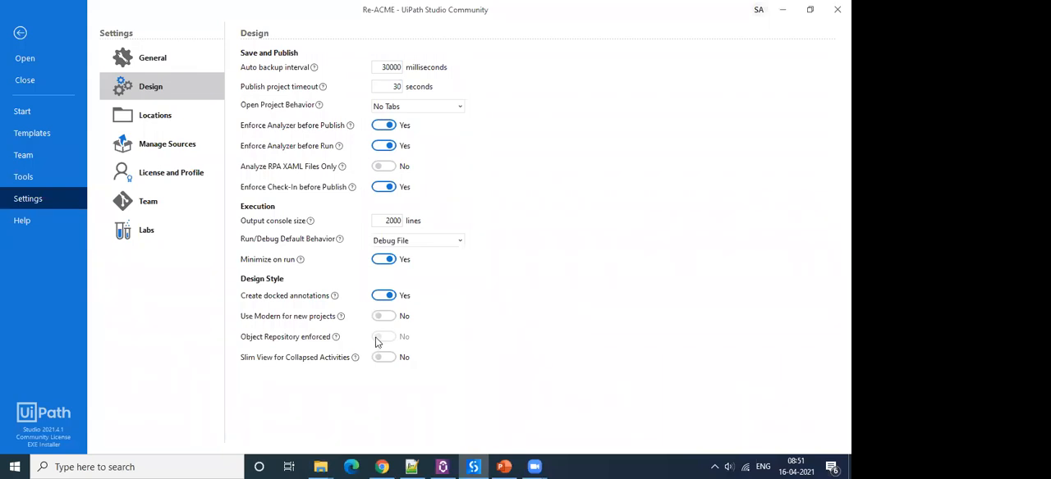
# Return to the policy file in Notepad++ and review the first Workflow parameters, highlighting parts of IsCollapsedViewSlimParam and AnalyzeOnPublishParam.
pyautogui.click(411, 466)
pyautogui.click(109, 189)
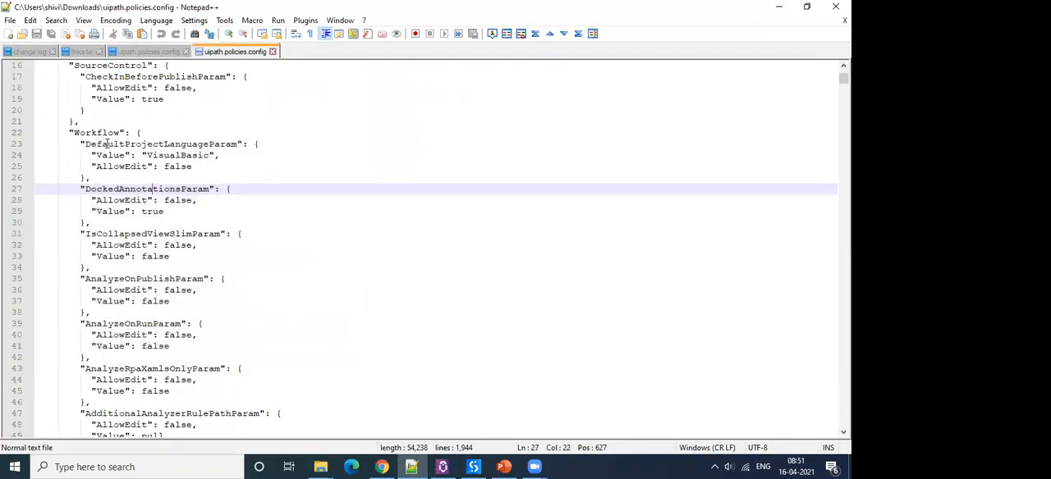
pyautogui.click(109, 144)
pyautogui.moveTo(108, 235); pyautogui.dragTo(162, 234)
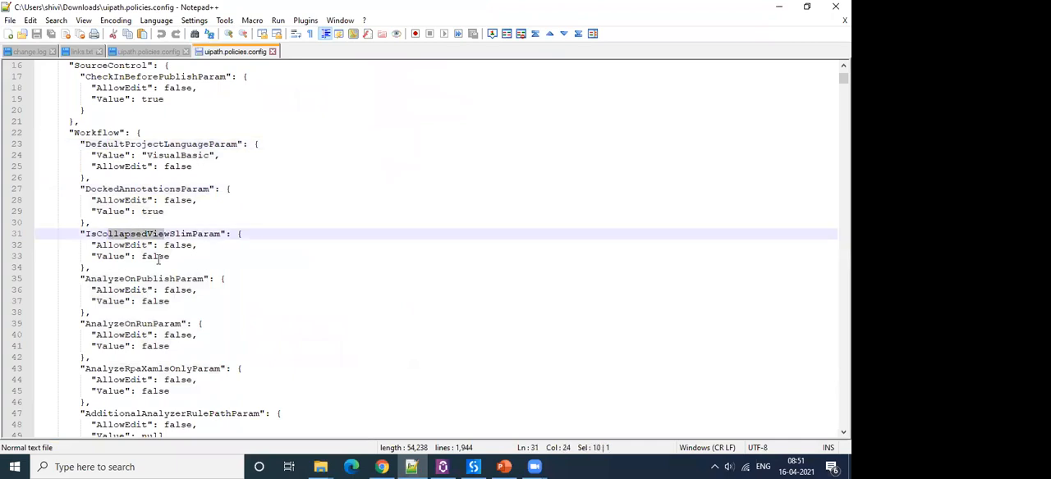
pyautogui.scroll(-2, 134, 235)
pyautogui.moveTo(84, 212); pyautogui.dragTo(177, 209)
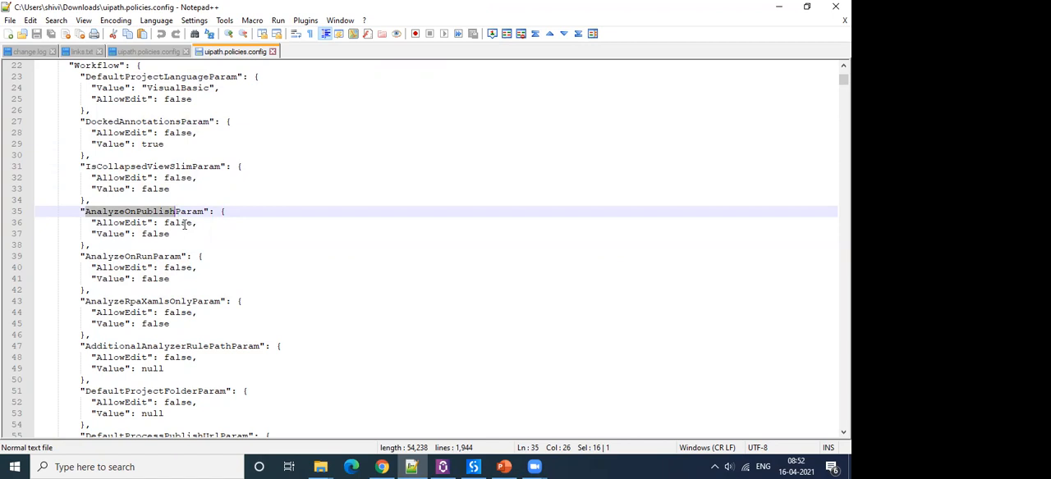
# Highlight the AnalyzeOnRunParam block with its values and part of the AnalyzeRpaXamlsOnlyParam name.
pyautogui.click(137, 275)
pyautogui.moveTo(86, 259); pyautogui.dragTo(190, 277)
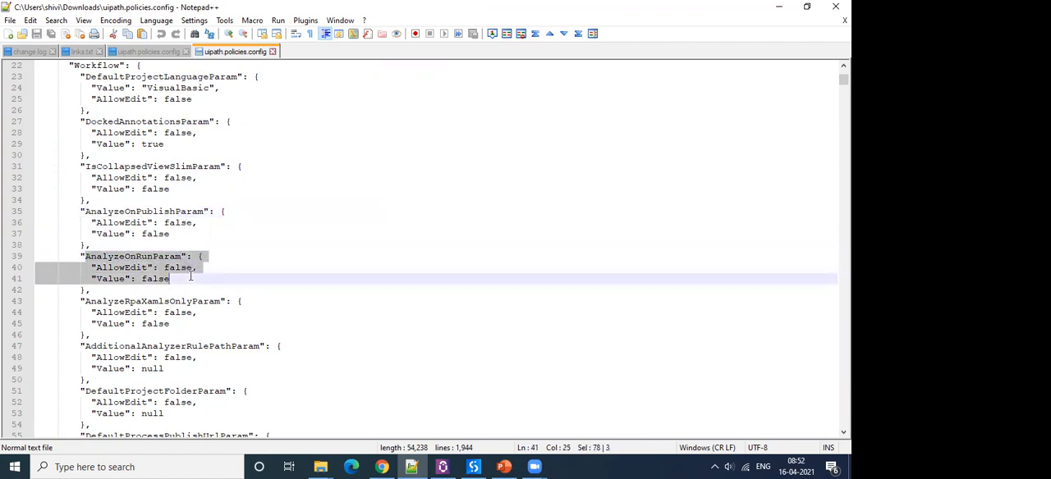
pyautogui.scroll(1, 197, 267)
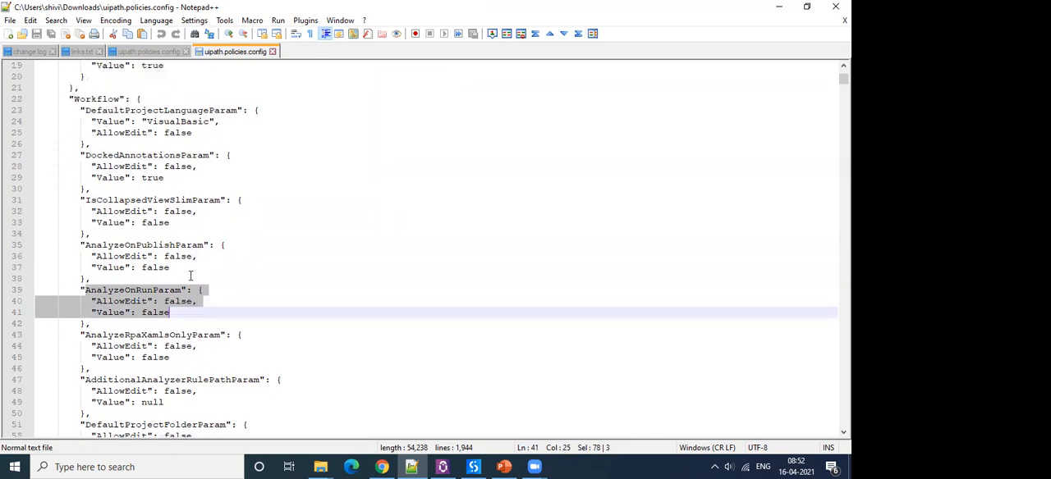
pyautogui.scroll(-2, 206, 253)
pyautogui.moveTo(141, 268); pyautogui.dragTo(195, 268)
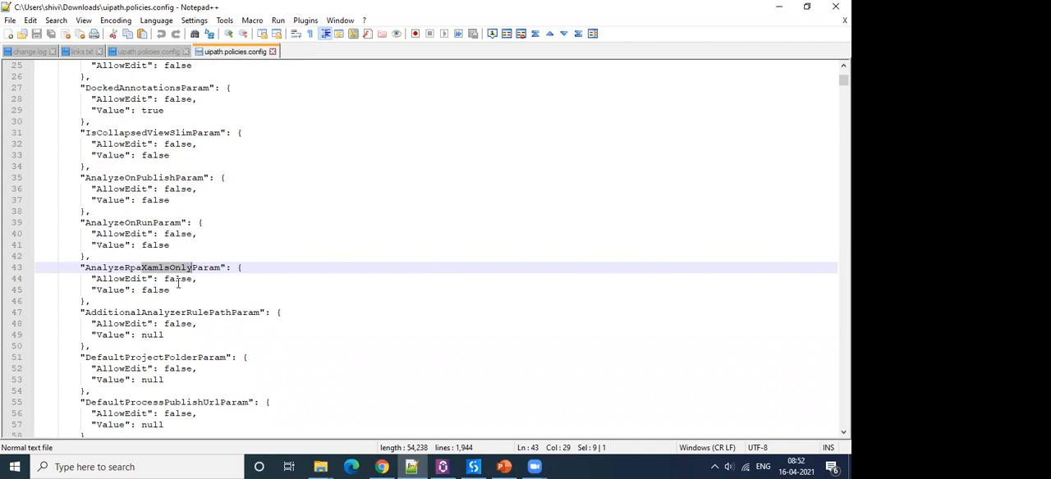
# Review AdditionalAnalyzerRulePathParam, highlighting part of its name and placing the cursor at its Value line.
pyautogui.scroll(-2, 173, 260)
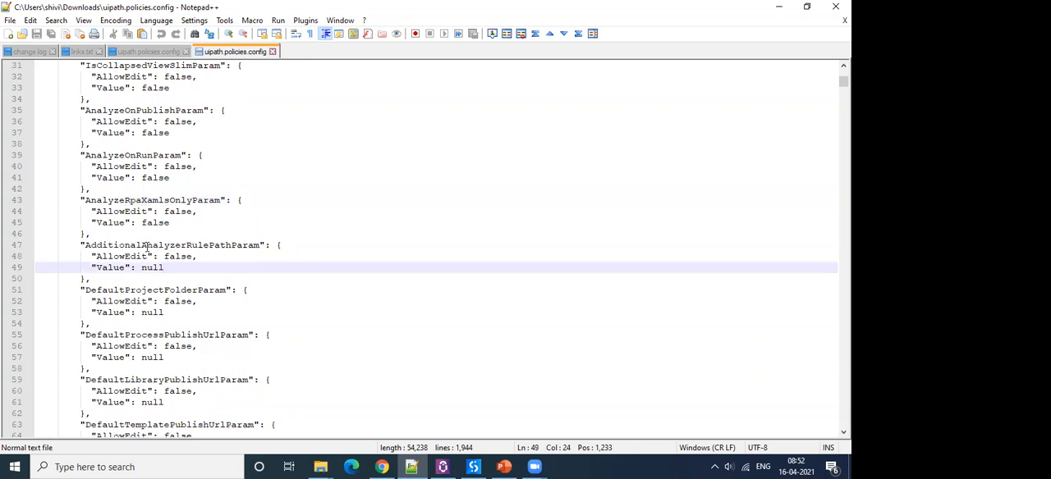
pyautogui.moveTo(124, 245); pyautogui.dragTo(165, 245)
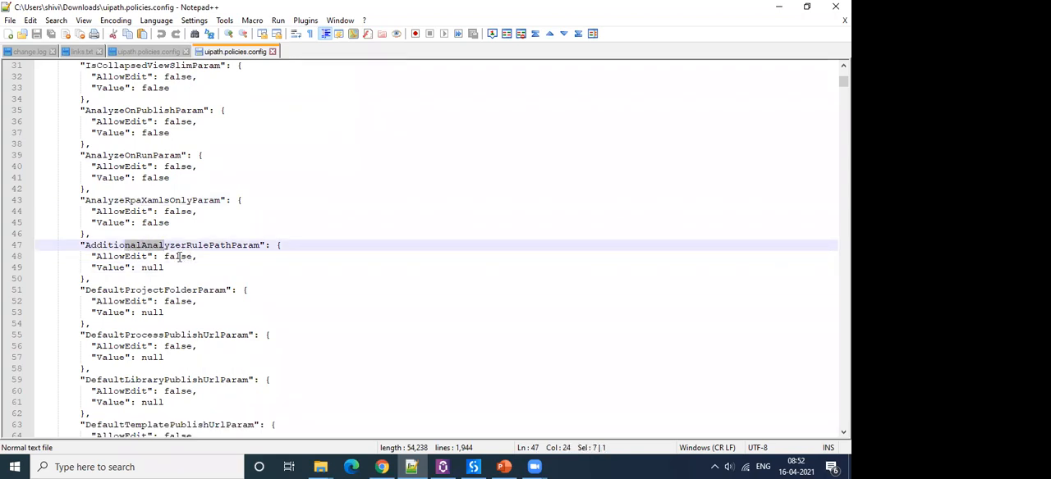
pyautogui.click(186, 271)
# Look through the remaining Workflow parameters down to the Core section and highlight the Core name.
pyautogui.scroll(-1, 185, 274)
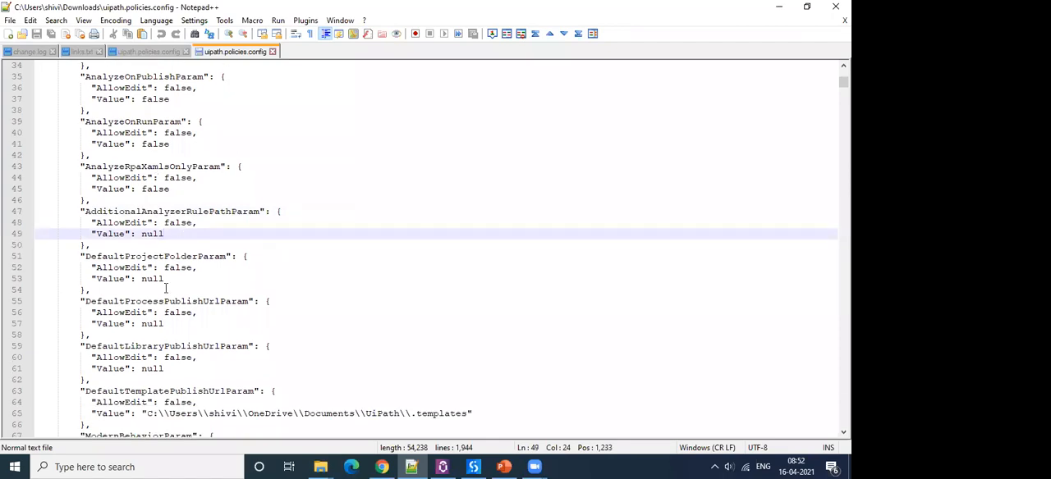
pyautogui.scroll(-2, 166, 289)
pyautogui.scroll(5, 165, 288)
pyautogui.scroll(-10, 165, 289)
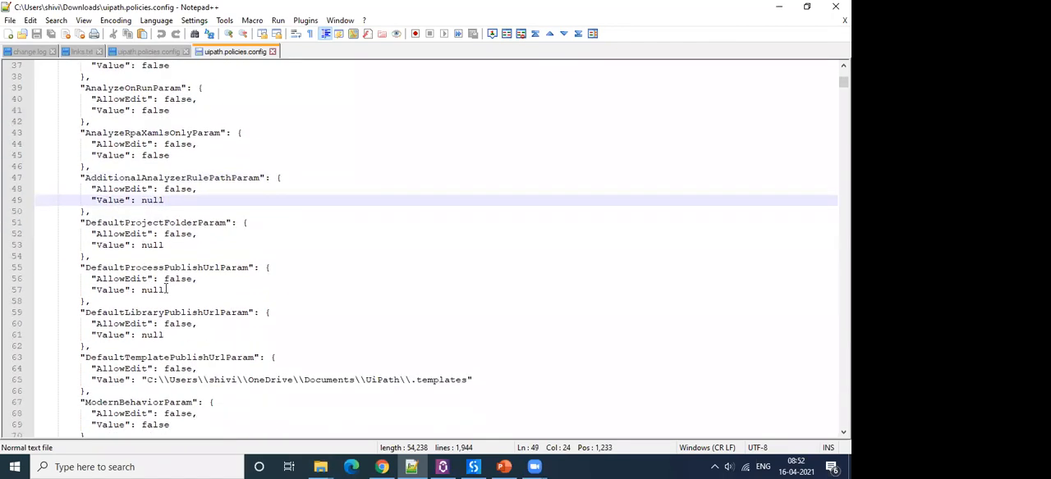
pyautogui.scroll(-4, 165, 288)
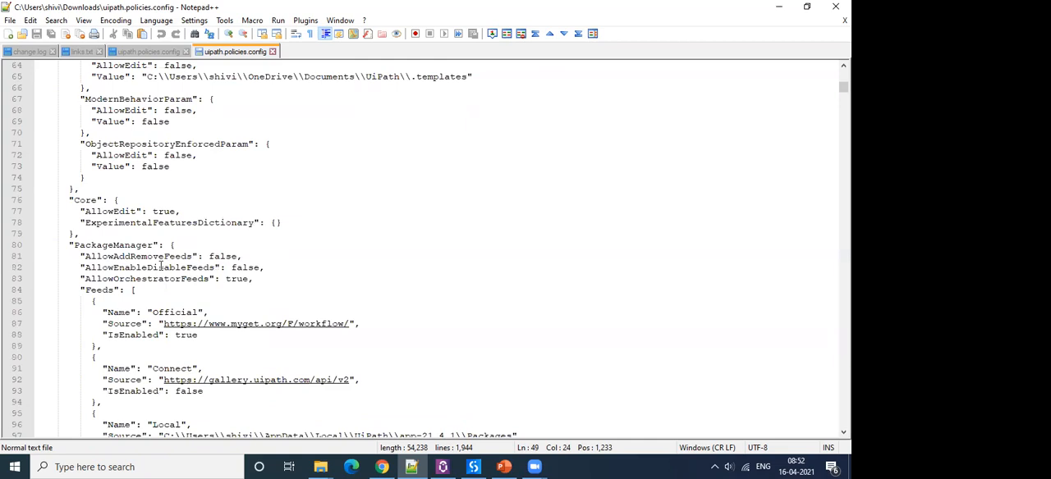
pyautogui.moveTo(74, 167); pyautogui.dragTo(108, 167)
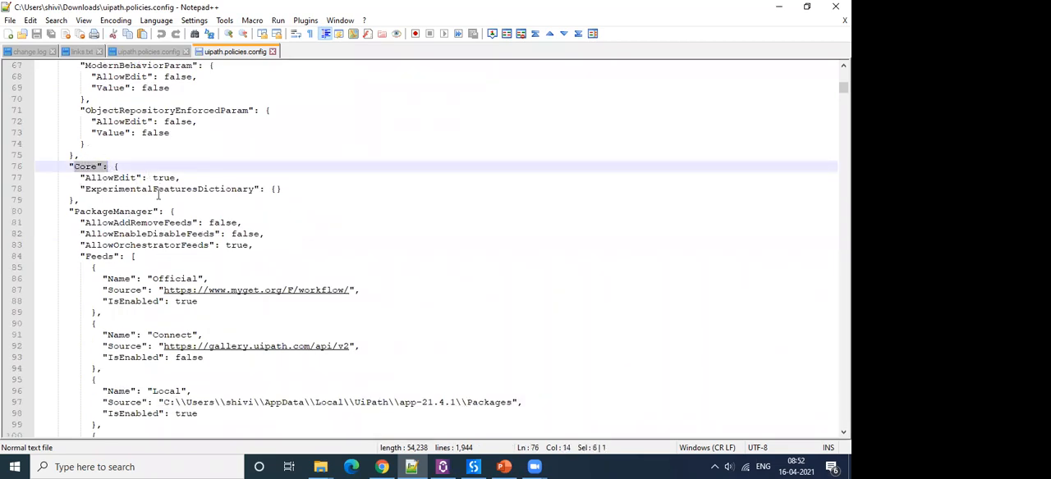
# Highlight the PackageManager section with its feeds, and then only the Connect feed's name.
pyautogui.scroll(-2, 123, 182)
pyautogui.moveTo(70, 145); pyautogui.dragTo(202, 403)
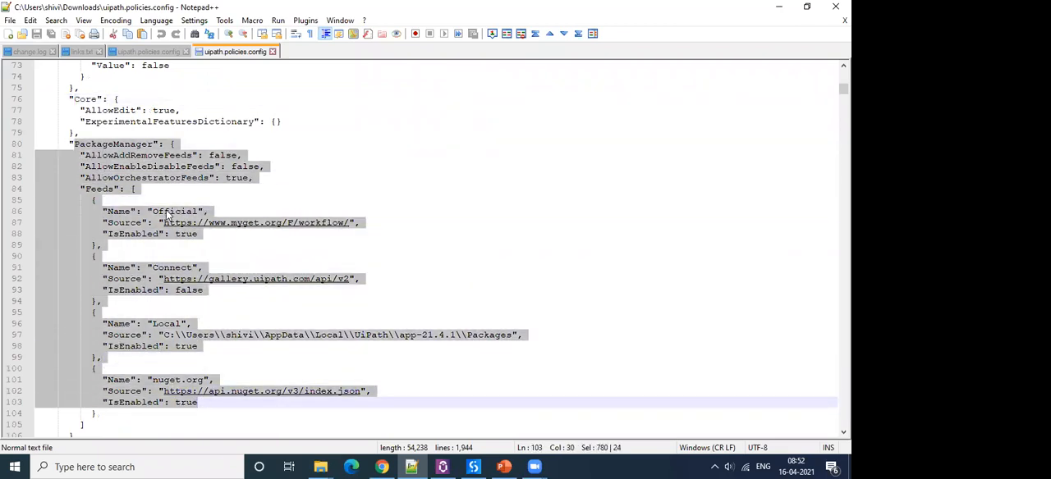
pyautogui.click(172, 268)
pyautogui.doubleClick(172, 268)
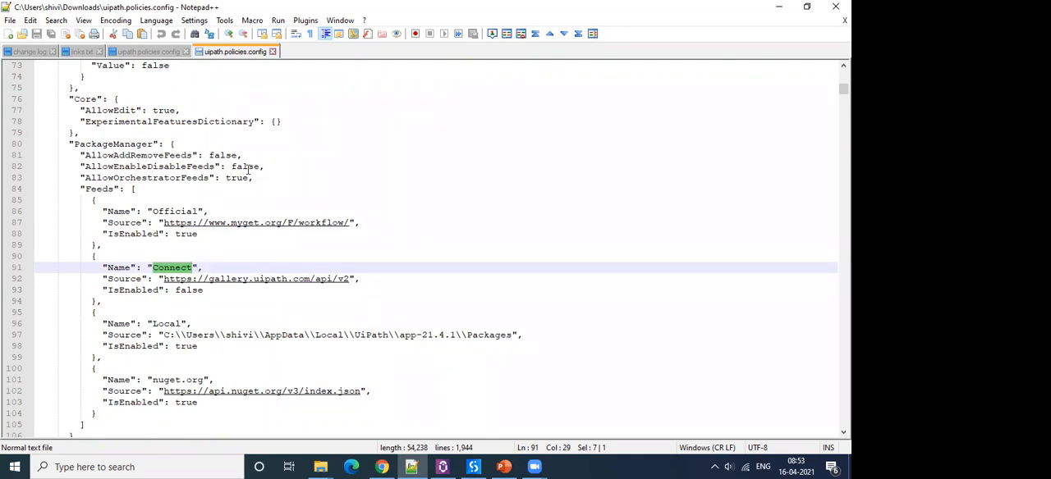
# Highlight the AllowEnableDisableFeeds setting in the PackageManager section, and clear the highlight.
pyautogui.click(114, 166)
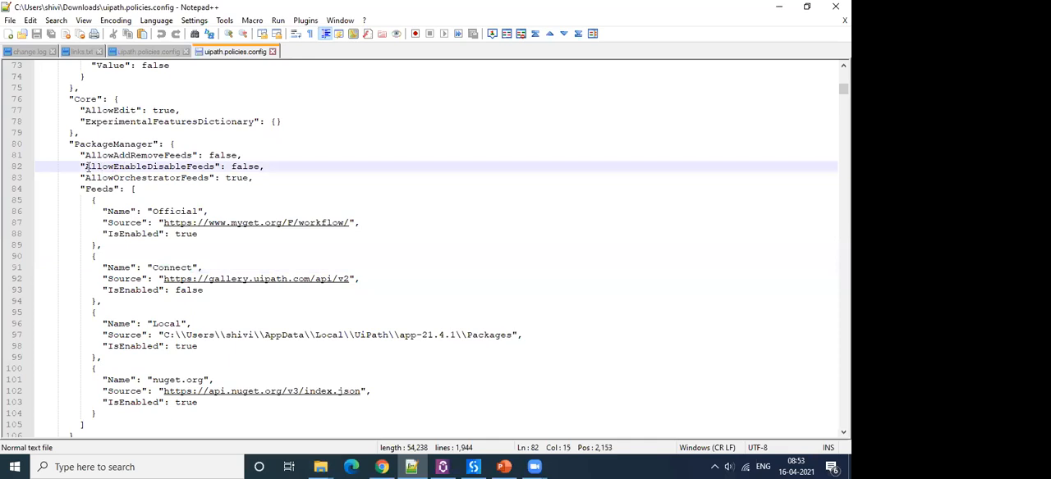
pyautogui.moveTo(84, 167); pyautogui.dragTo(262, 166)
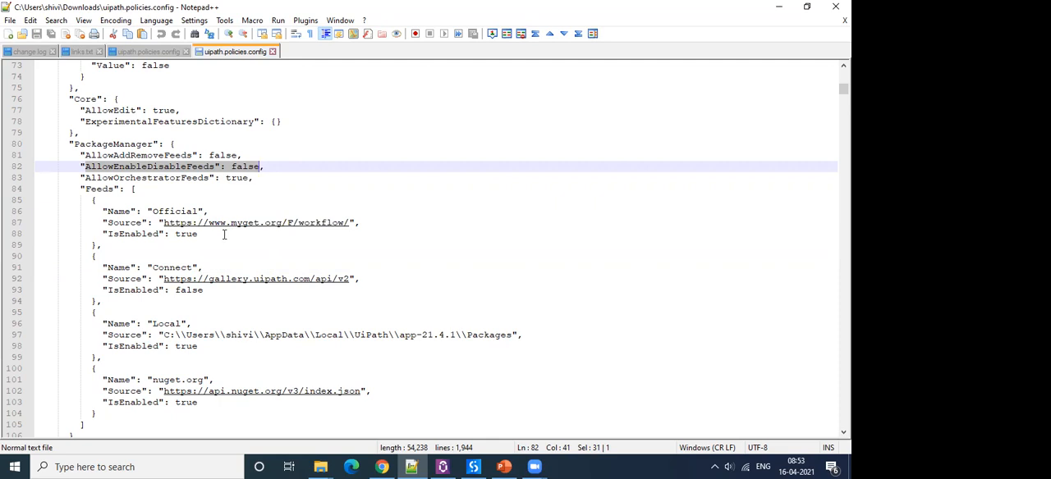
pyautogui.click(230, 167)
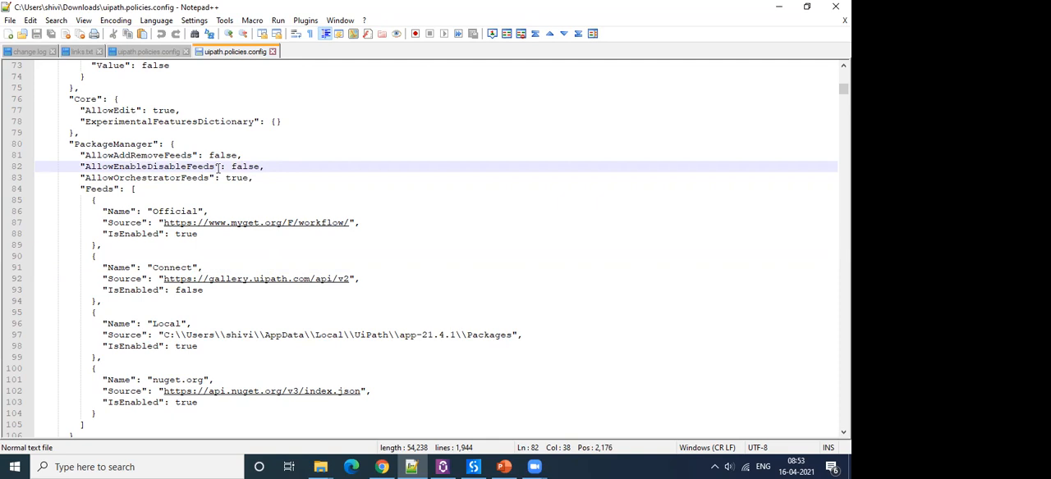
# Switch to UiPath Studio, select the Official feed in the Manage Sources settings and enable the Marketplace package source.
pyautogui.click(474, 467)
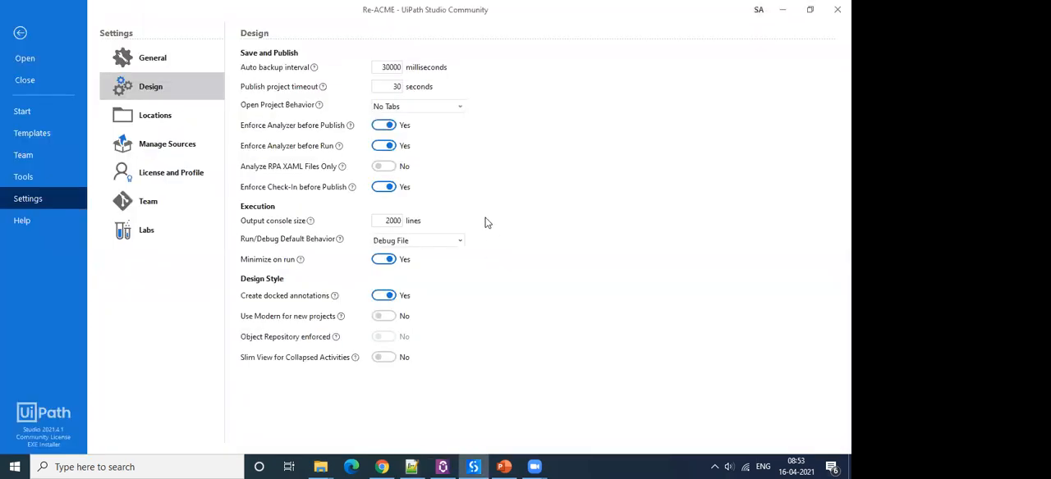
pyautogui.click(156, 145)
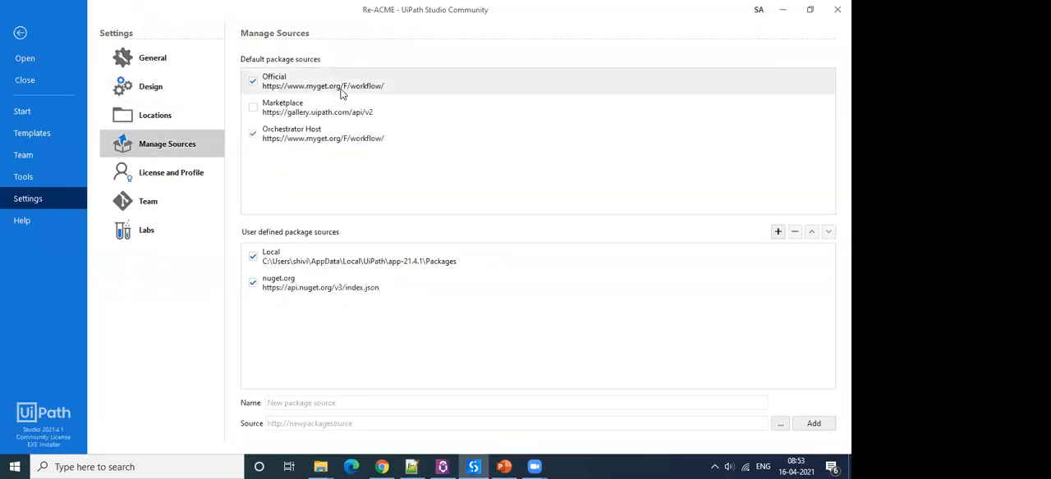
pyautogui.click(254, 83)
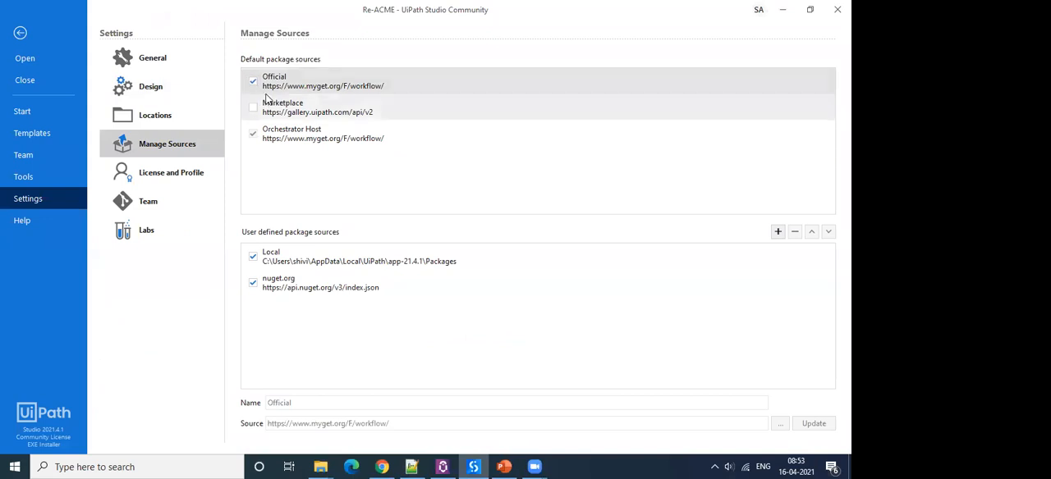
pyautogui.click(783, 9)
# Return to the policy file in Notepad++ and highlight the Analyzer section's name and then its AllowEdit value.
pyautogui.scroll(-10, 311, 313)
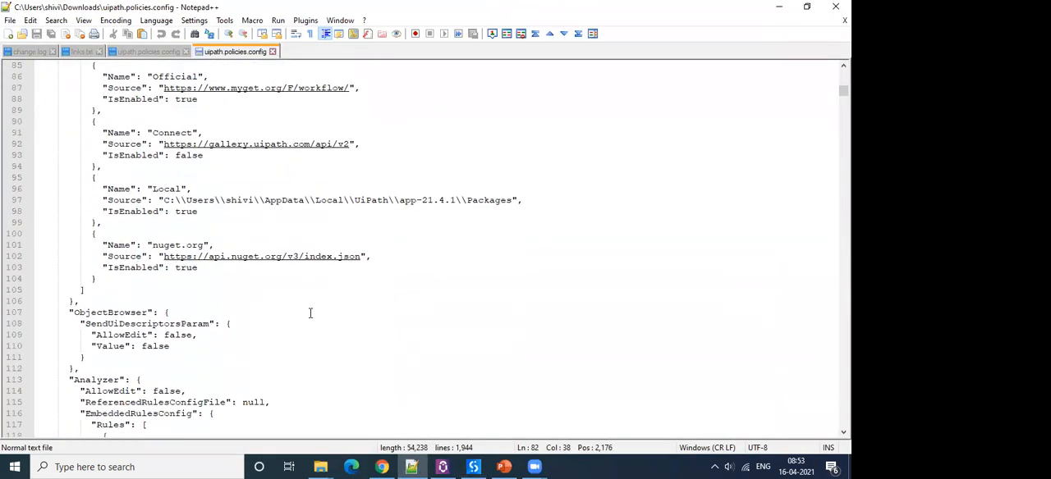
pyautogui.scroll(-2, 310, 312)
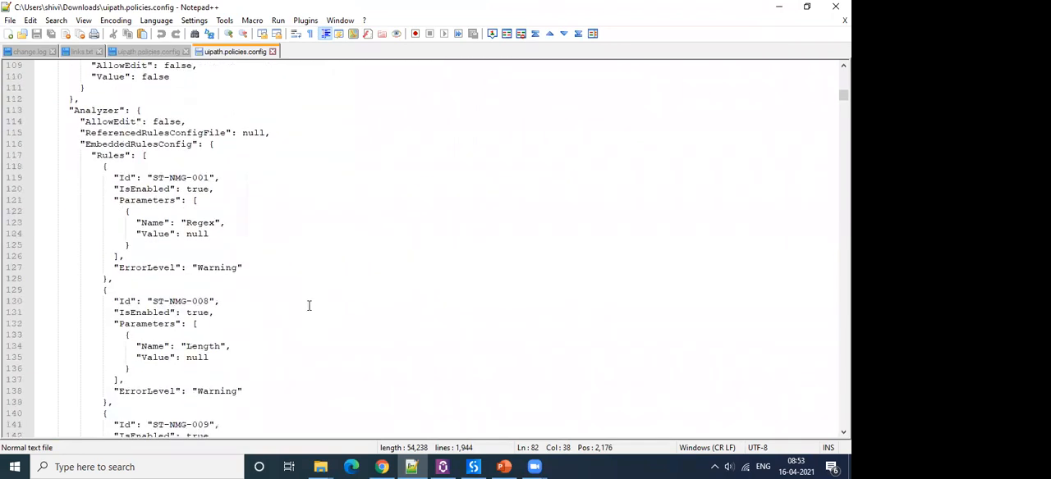
pyautogui.moveTo(69, 109); pyautogui.dragTo(131, 111)
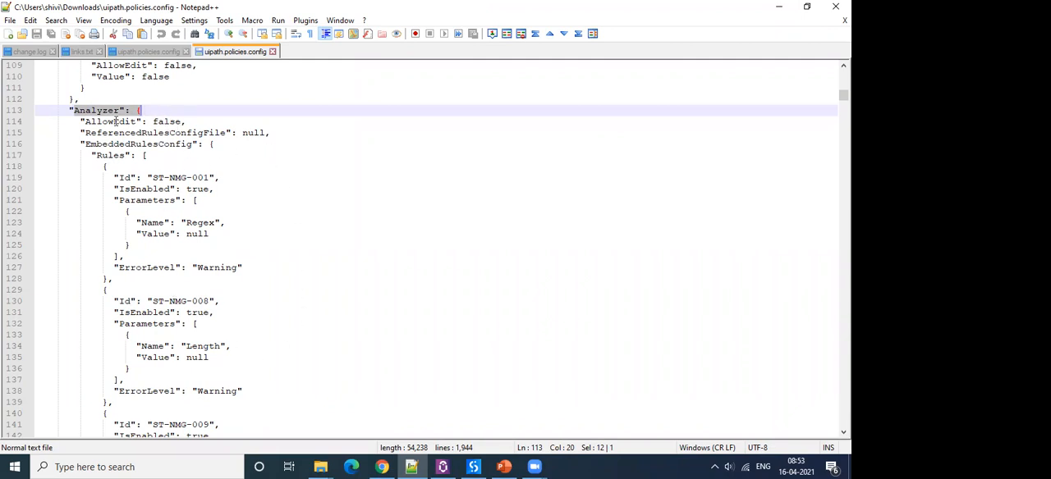
pyautogui.doubleClick(165, 122)
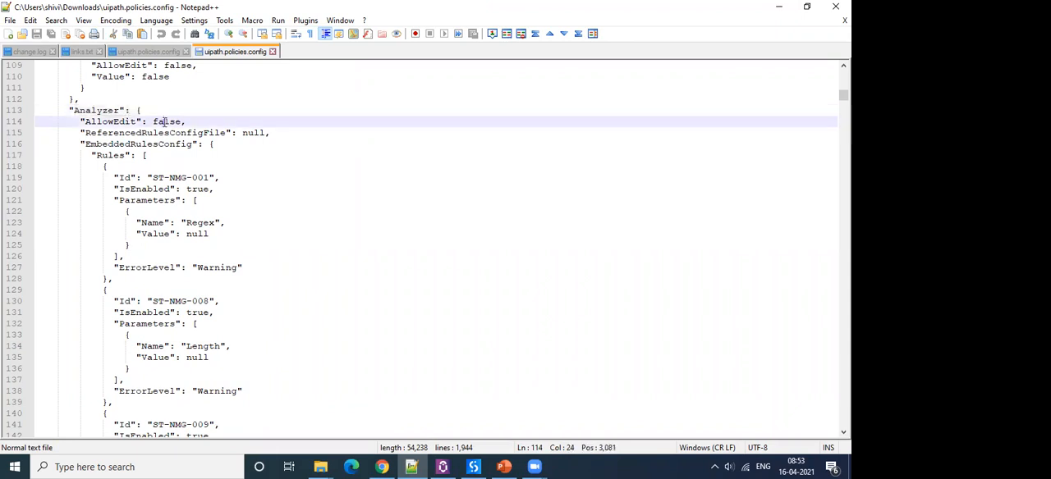
# Switch to UiPath Studio, leave the settings, view the Workflow Analyzer rules in Project Settings, and close them without changes.
pyautogui.click(473, 467)
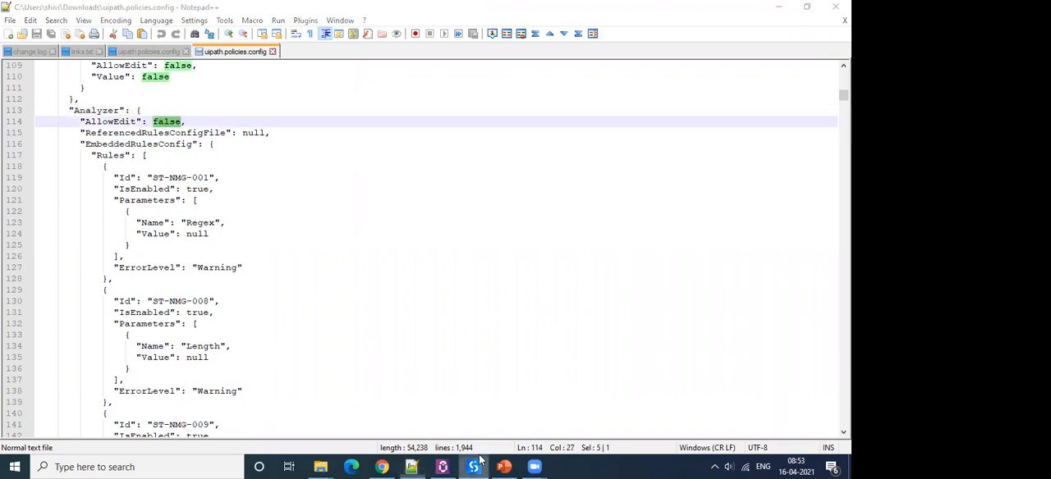
pyautogui.click(21, 32)
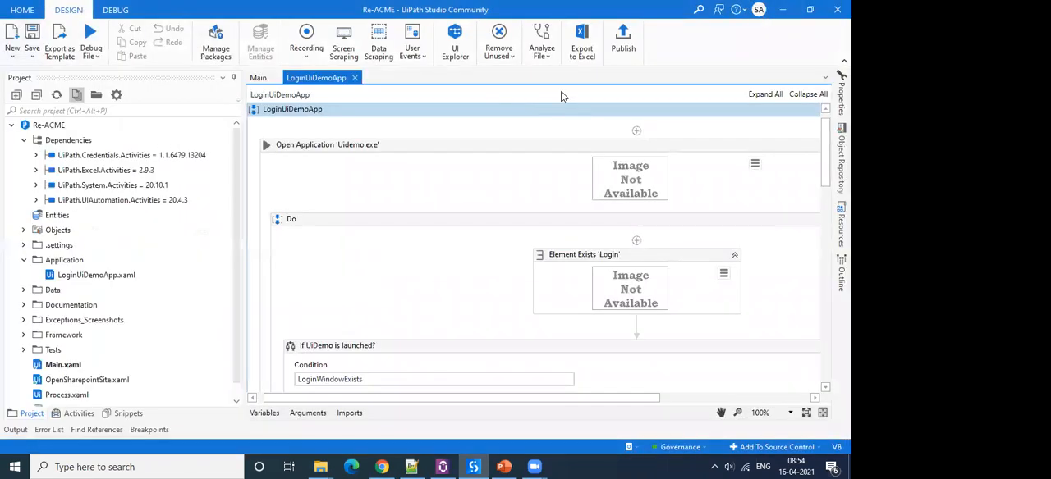
pyautogui.click(552, 62)
pyautogui.click(572, 126)
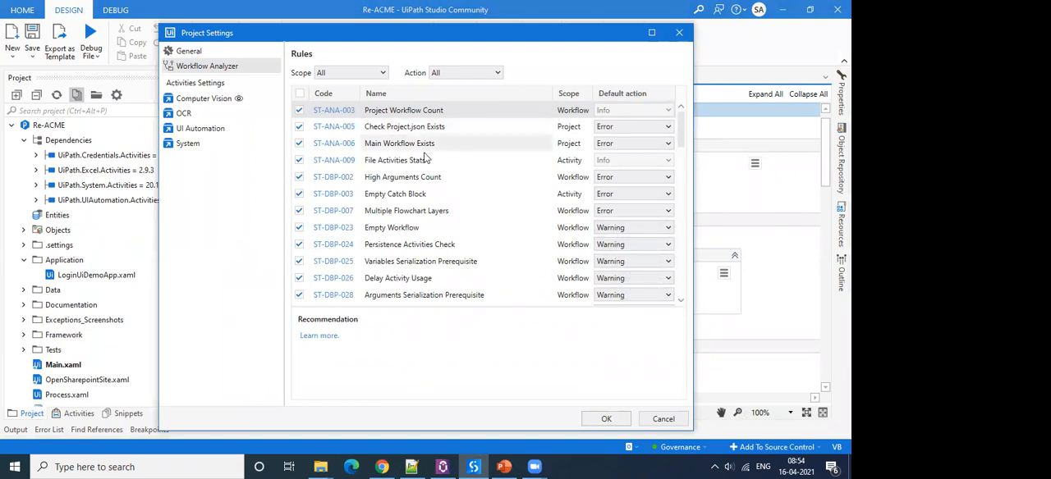
pyautogui.click(661, 419)
# Switch back to Notepad++, revisit the Analyzer's AllowEdit value and look through the embedded rules down to ST-MRD-002.
pyautogui.click(411, 467)
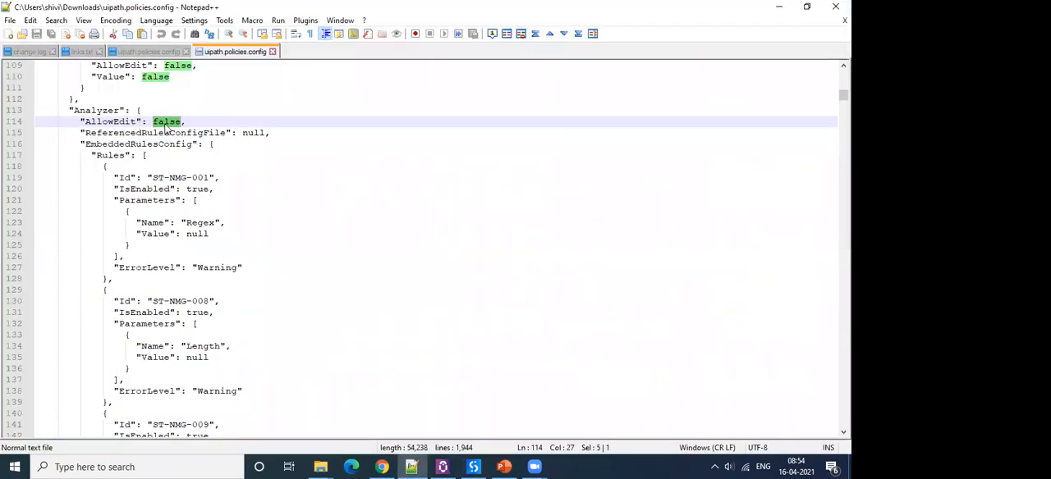
pyautogui.doubleClick(168, 123)
pyautogui.click(317, 284)
pyautogui.scroll(-5, 317, 284)
pyautogui.scroll(-4, 317, 284)
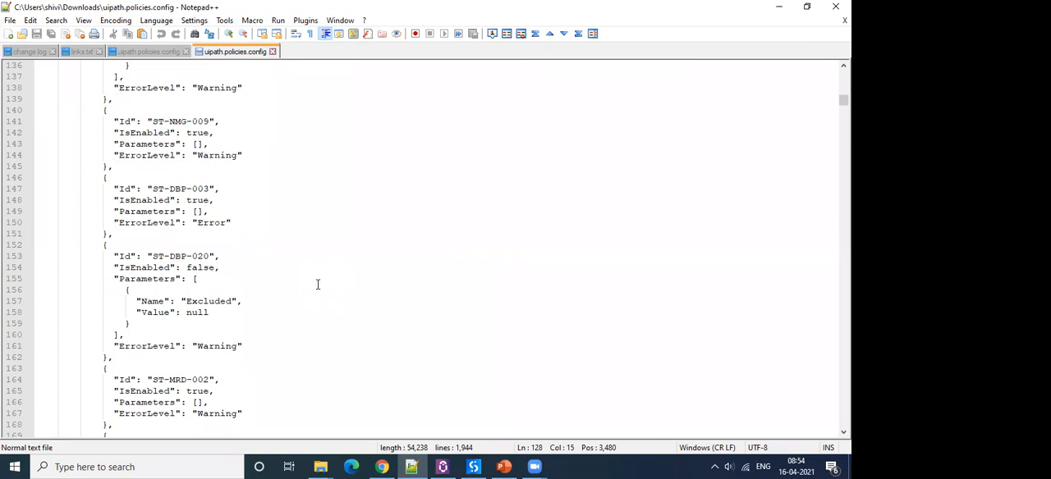
# Switch to the Governance.pptx presentation in PowerPoint, show the "How Governance can be applied?" slide and highlight "External file".
pyautogui.click(506, 465)
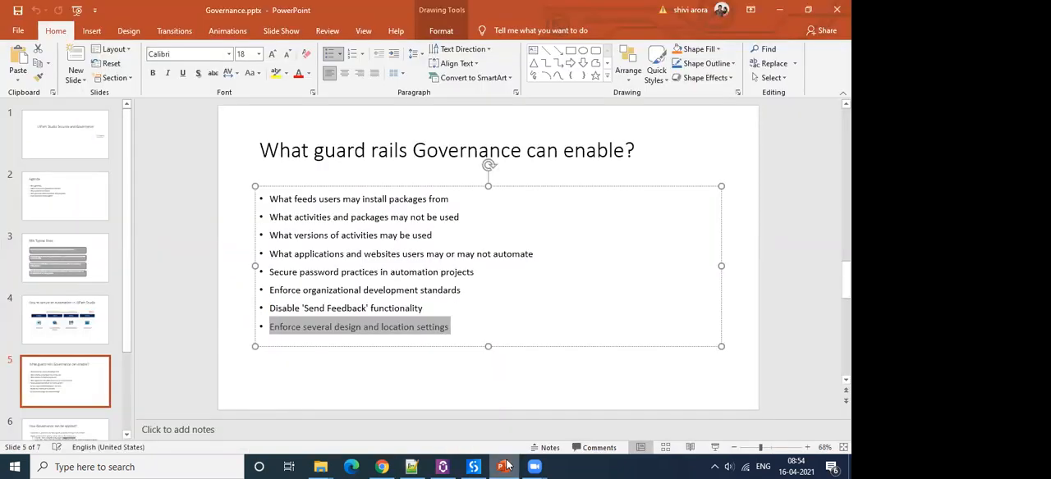
pyautogui.click(58, 336)
pyautogui.click(65, 426)
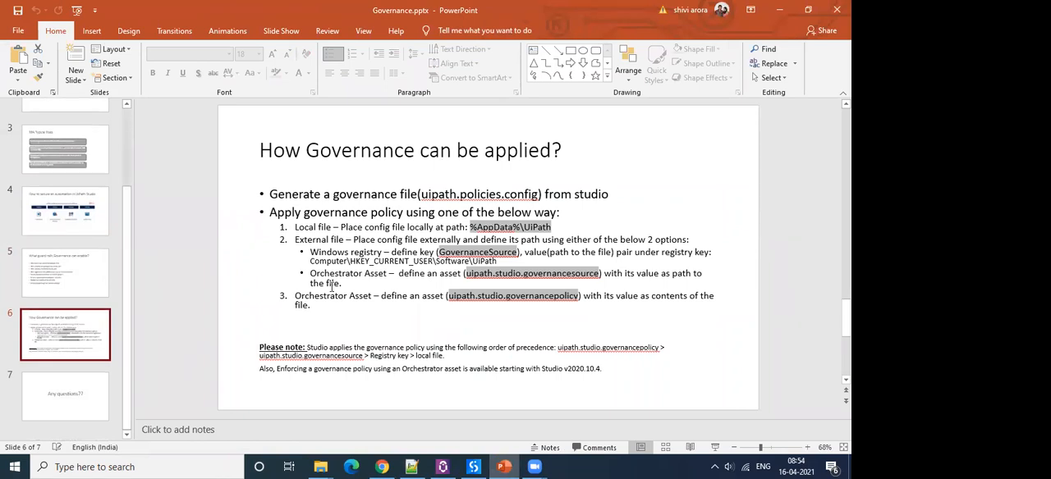
pyautogui.moveTo(297, 228)
pyautogui.mouseDown()
pyautogui.moveTo(333, 228)
pyautogui.moveTo(298, 240)
pyautogui.moveTo(344, 240)
pyautogui.mouseUp()
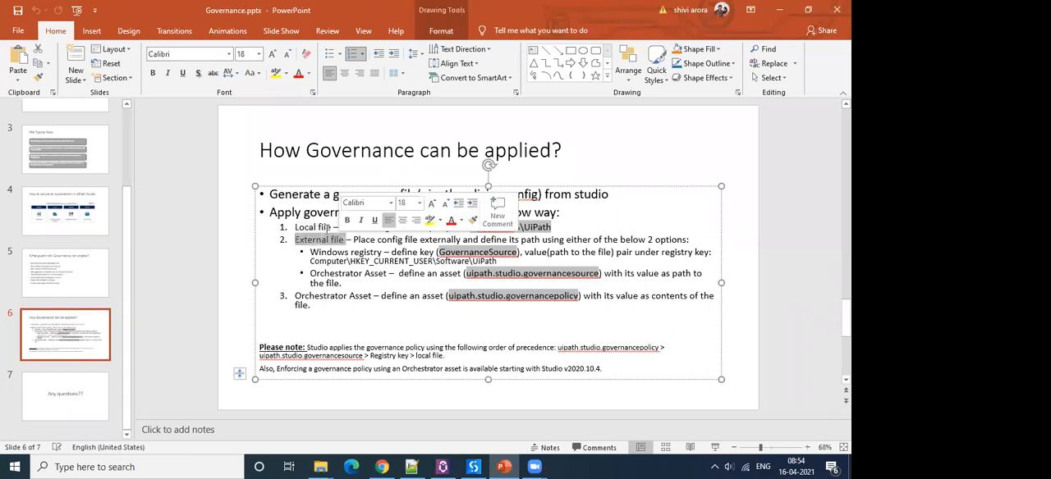
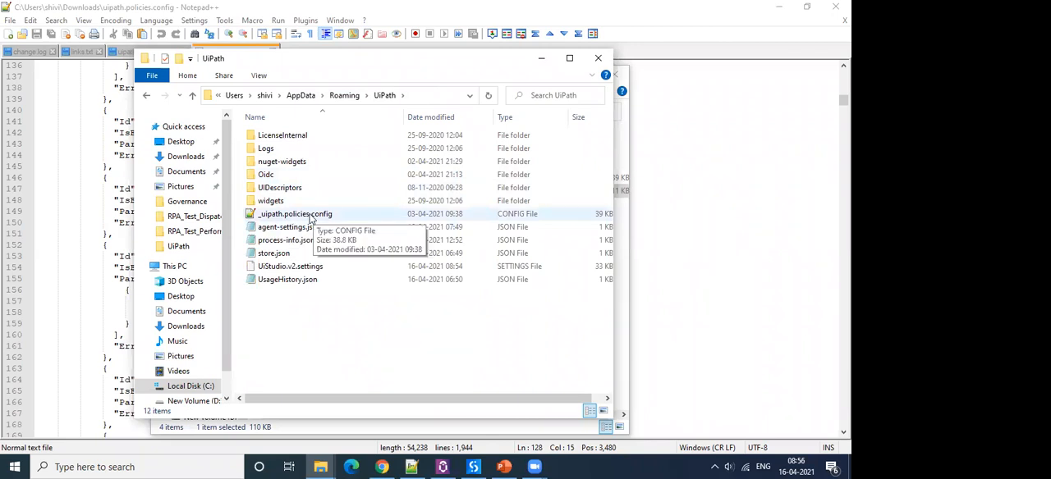
# Point out _uipath.policies.config in the AppData\Roaming\UiPath folder and minimize that File Explorer window.
pyautogui.click(310, 215)
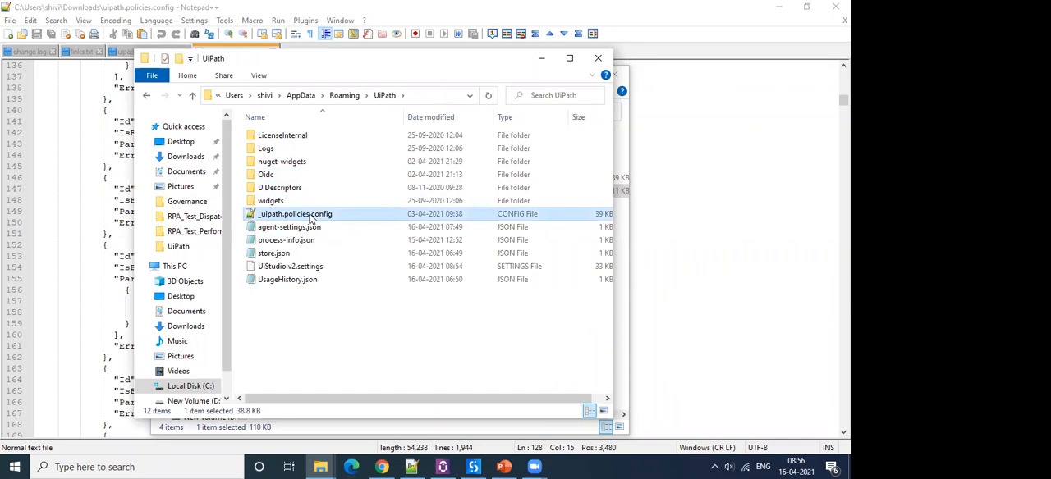
pyautogui.click(366, 312)
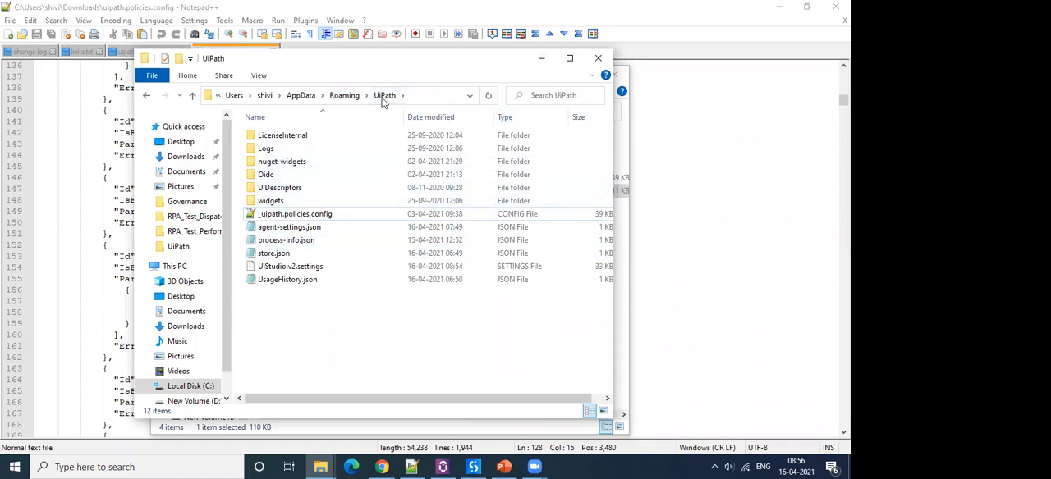
pyautogui.click(542, 63)
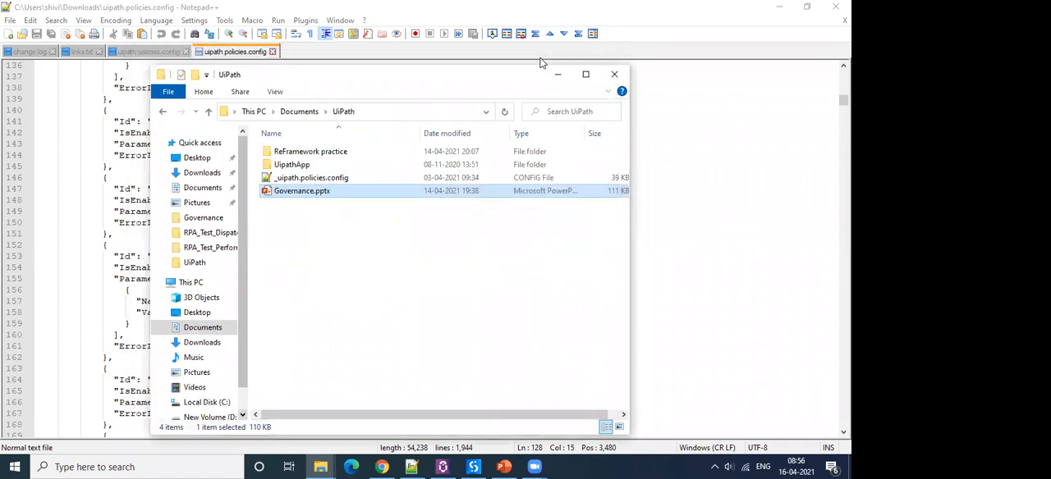
# Launch Registry Editor maximized and show the UiPath key under HKEY_CURRENT_USER\SOFTWARE in the key tree.
pyautogui.click(183, 466)
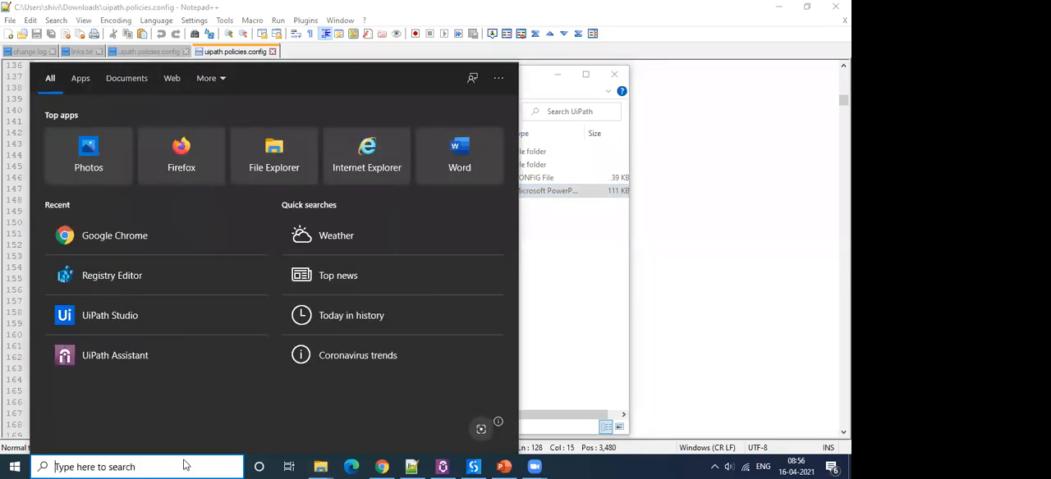
pyautogui.write('reg')
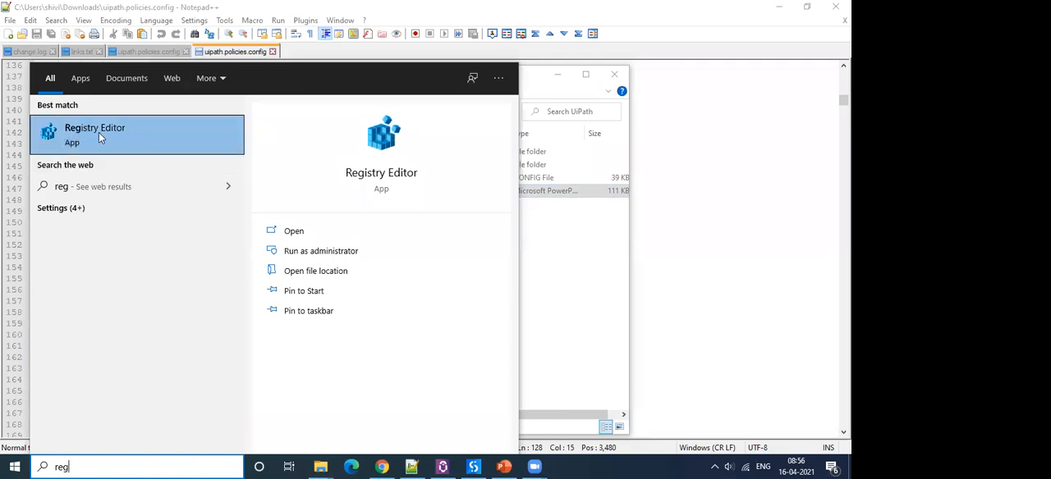
pyautogui.click(293, 232)
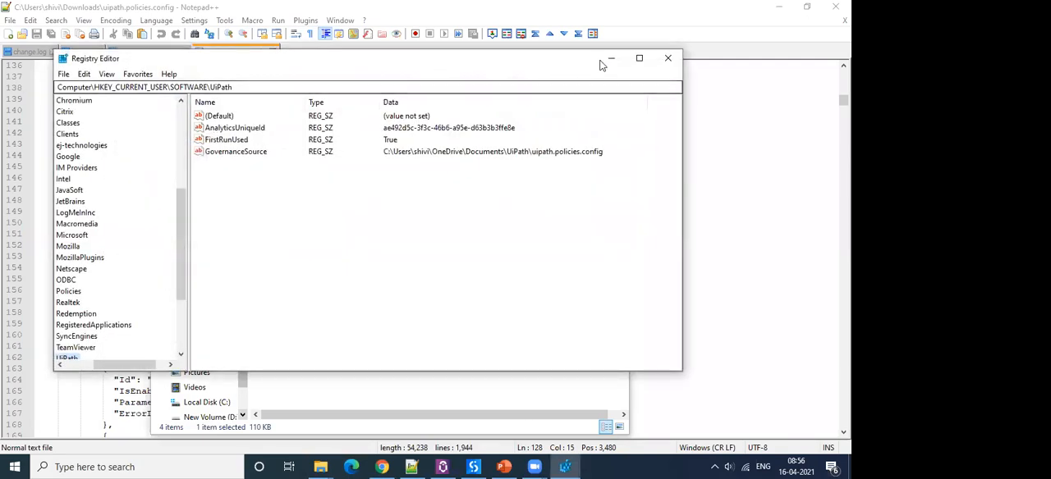
pyautogui.click(640, 59)
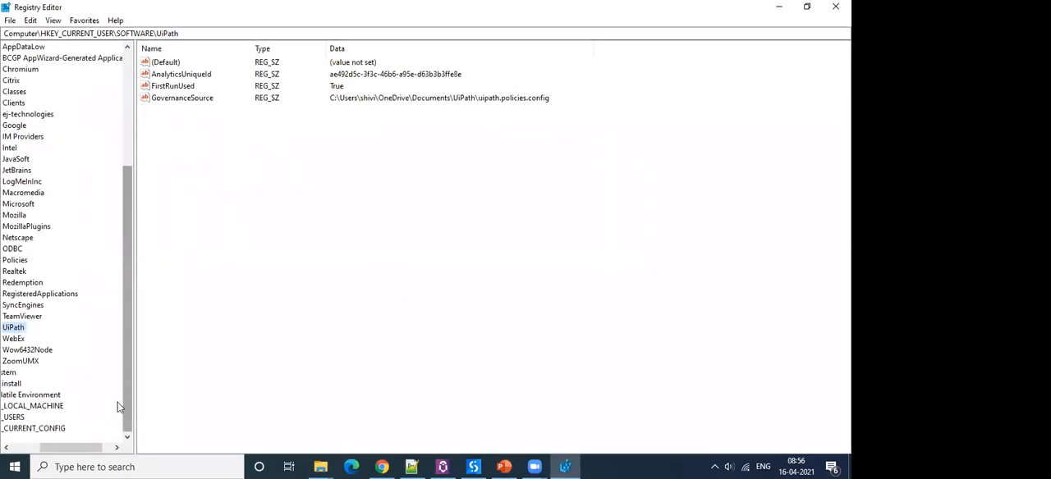
pyautogui.moveTo(92, 455); pyautogui.dragTo(64, 454)
pyautogui.moveTo(130, 402); pyautogui.dragTo(109, 151)
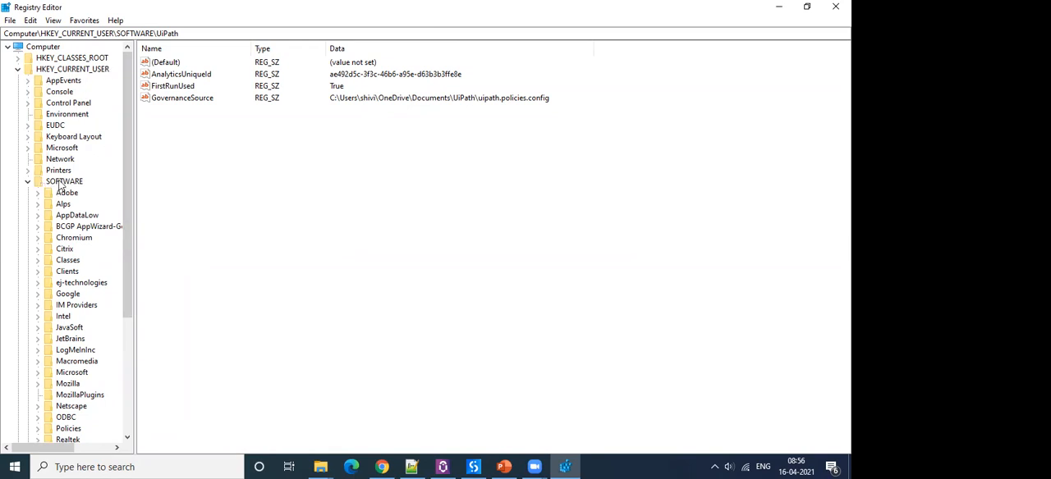
pyautogui.scroll(-3, 66, 206)
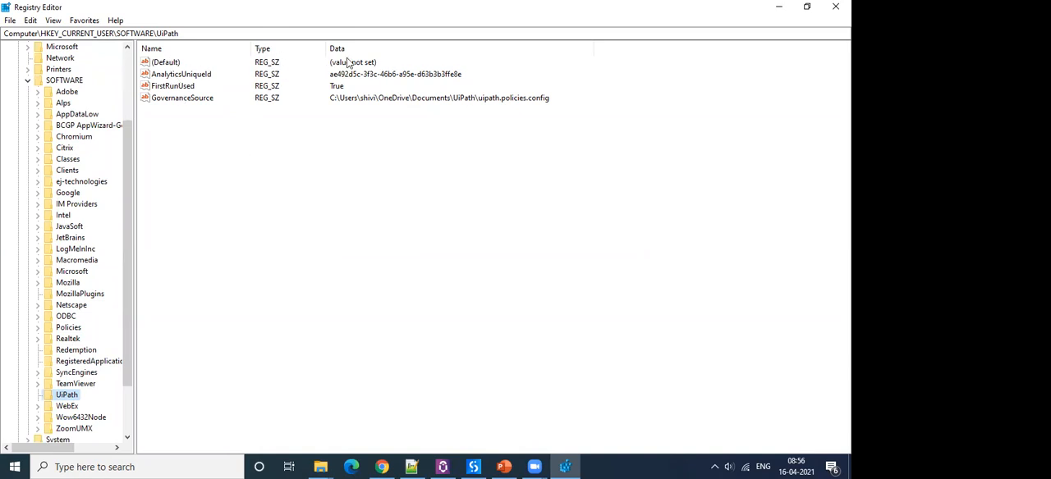
# Show the String Value option for a new entry in the UiPath registry key without creating one, and minimize Registry Editor.
pyautogui.rightClick(211, 146)
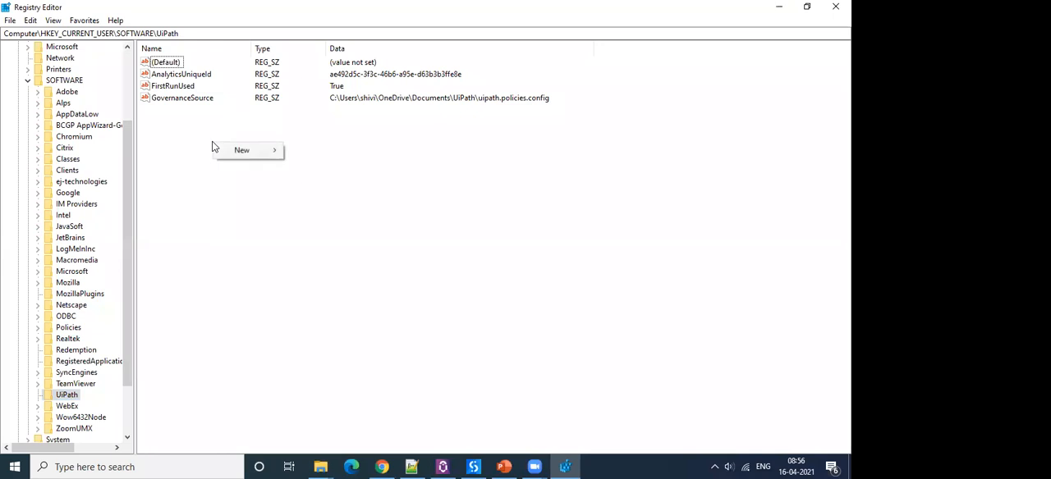
pyautogui.moveTo(240, 152)
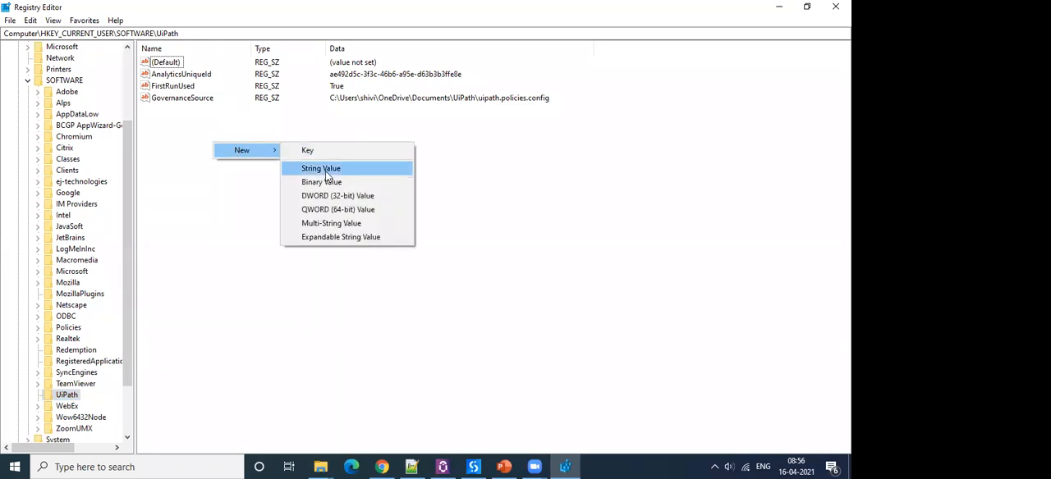
pyautogui.click(273, 118)
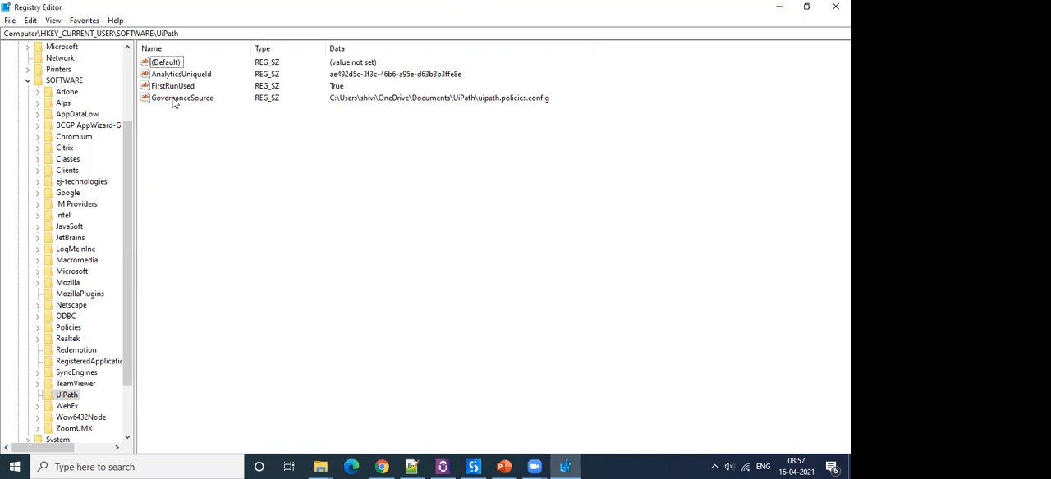
pyautogui.click(782, 8)
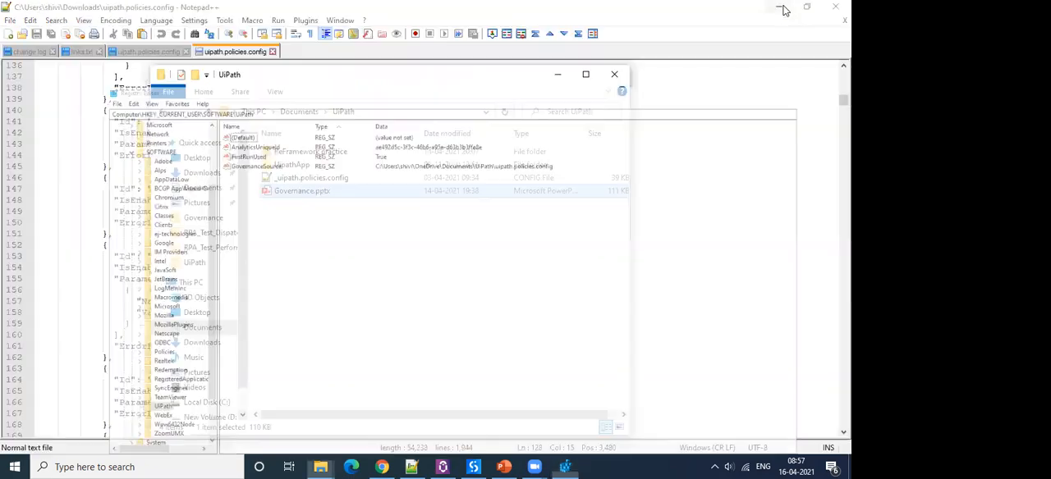
# Switch to Chrome and sign in to UiPath Automation Cloud with the Google account, continuing to the organization's home page.
pyautogui.click(381, 466)
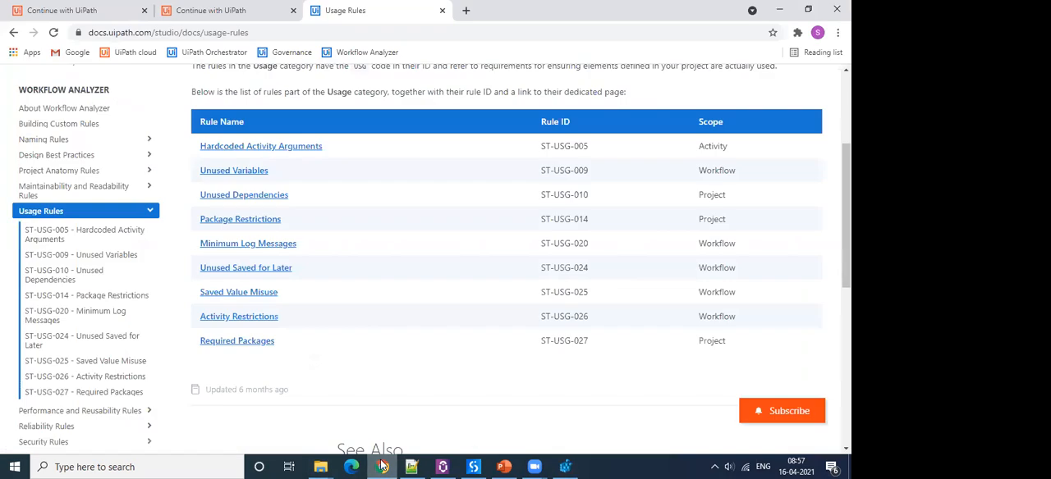
pyautogui.click(175, 16)
pyautogui.click(412, 271)
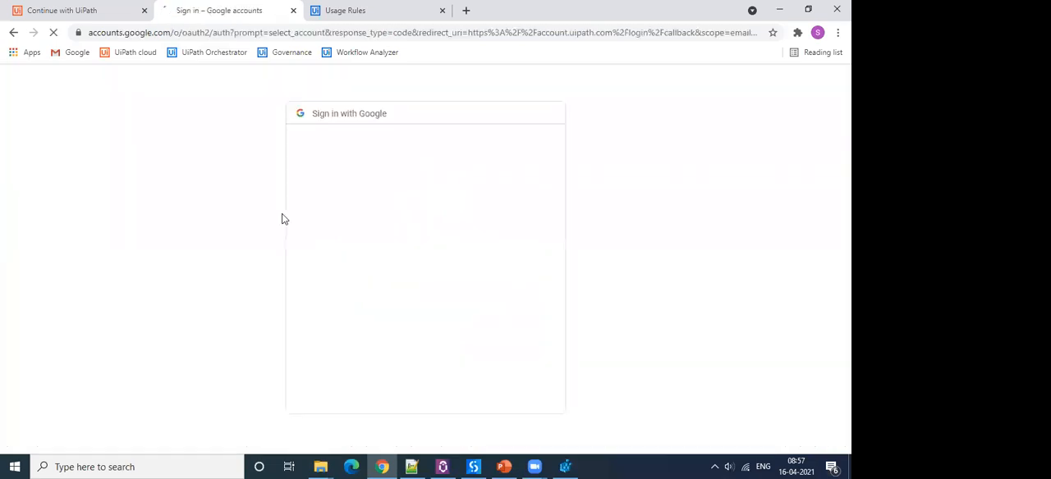
pyautogui.click(363, 297)
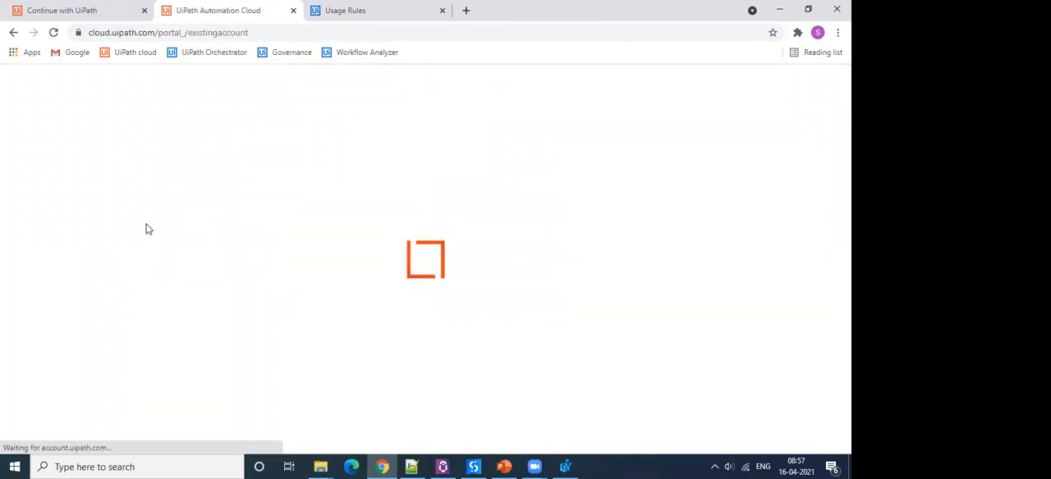
pyautogui.click(359, 239)
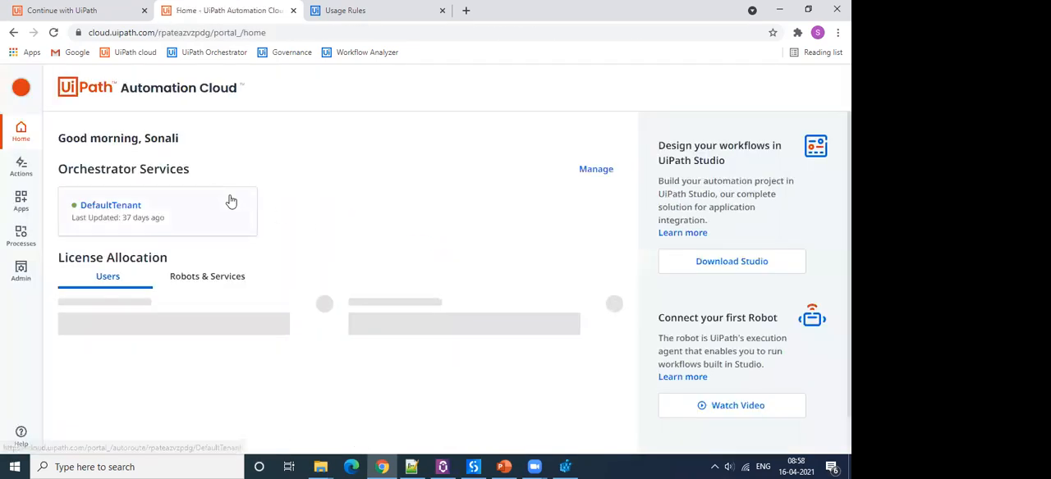
# Open the DefaultTenant service in Orchestrator and view the folders at tenant level.
pyautogui.click(116, 207)
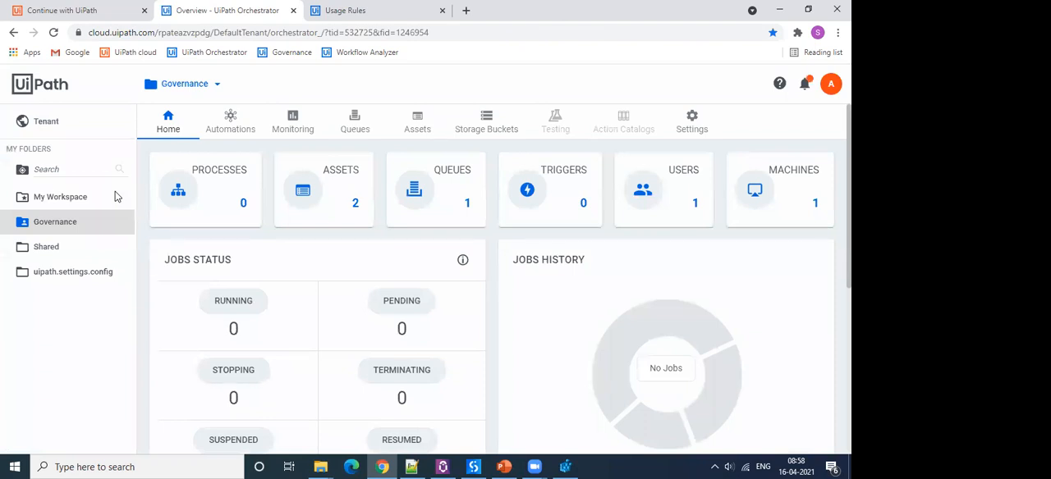
pyautogui.click(41, 123)
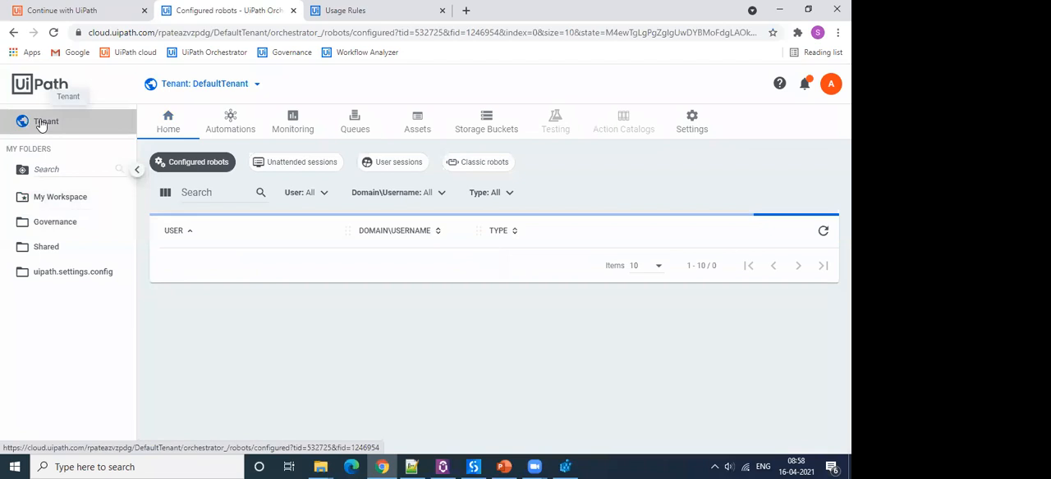
pyautogui.click(251, 124)
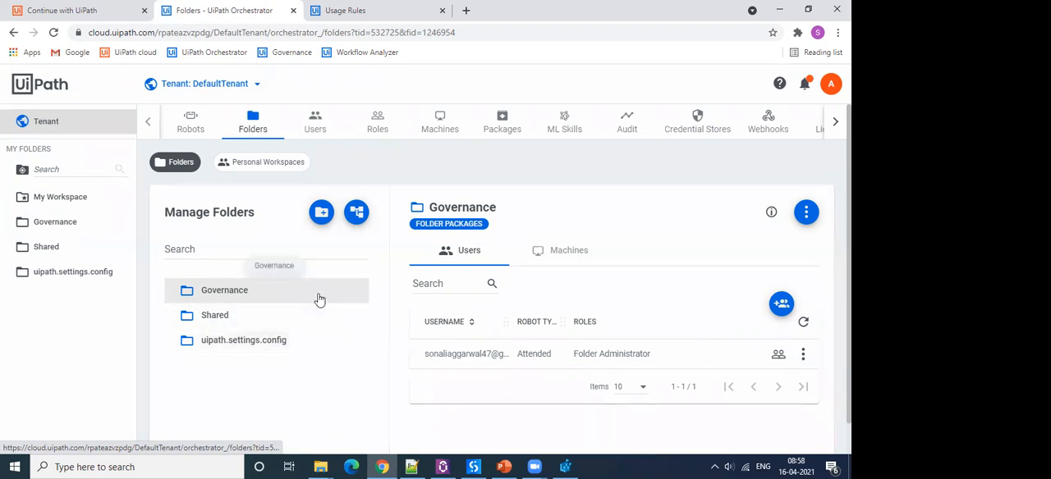
# View the assets of the uipath.settings.config folder, show the blank Add Asset form and cancel it.
pyautogui.click(59, 276)
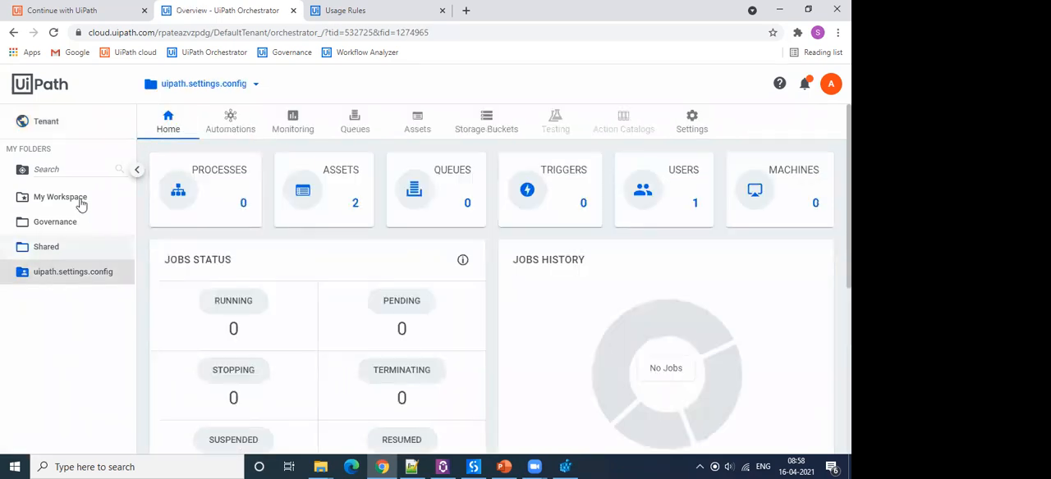
pyautogui.click(419, 122)
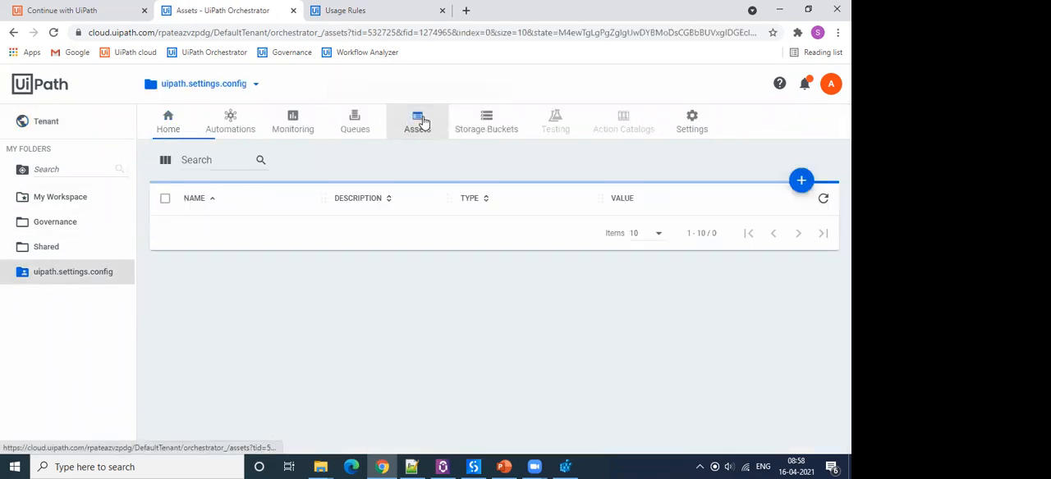
pyautogui.click(801, 180)
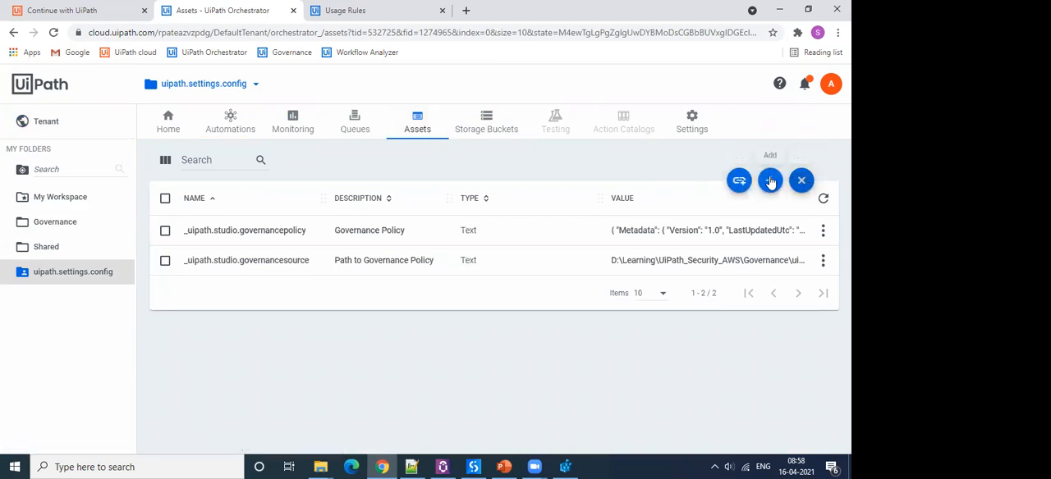
pyautogui.click(770, 181)
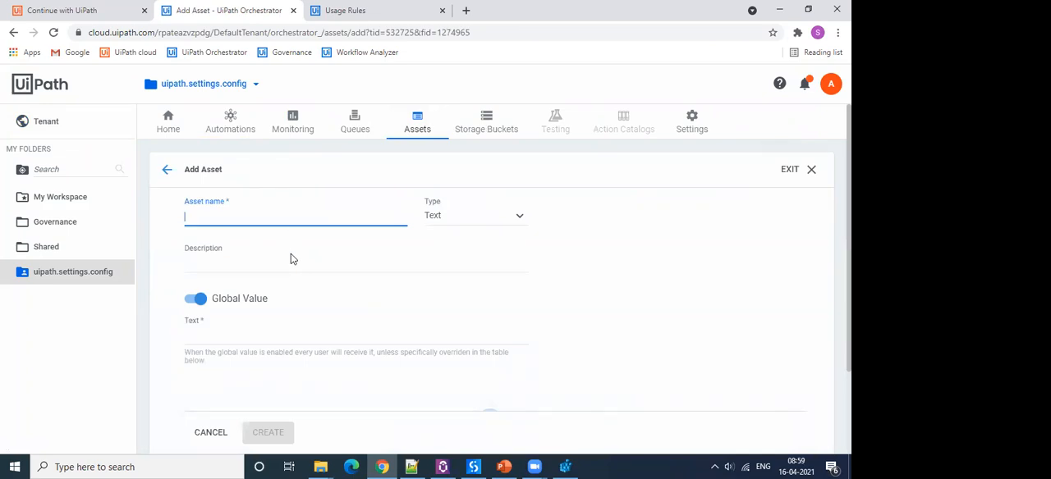
pyautogui.click(211, 433)
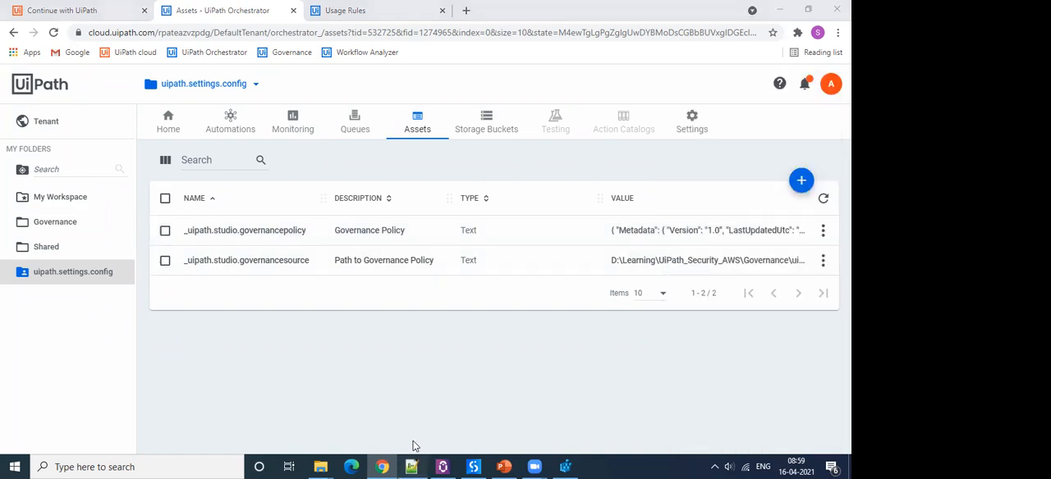
# Switch to Notepad++, select the entire contents of uipath.policies.config, and return to the Orchestrator assets in Chrome.
pyautogui.click(411, 466)
pyautogui.click(308, 173)
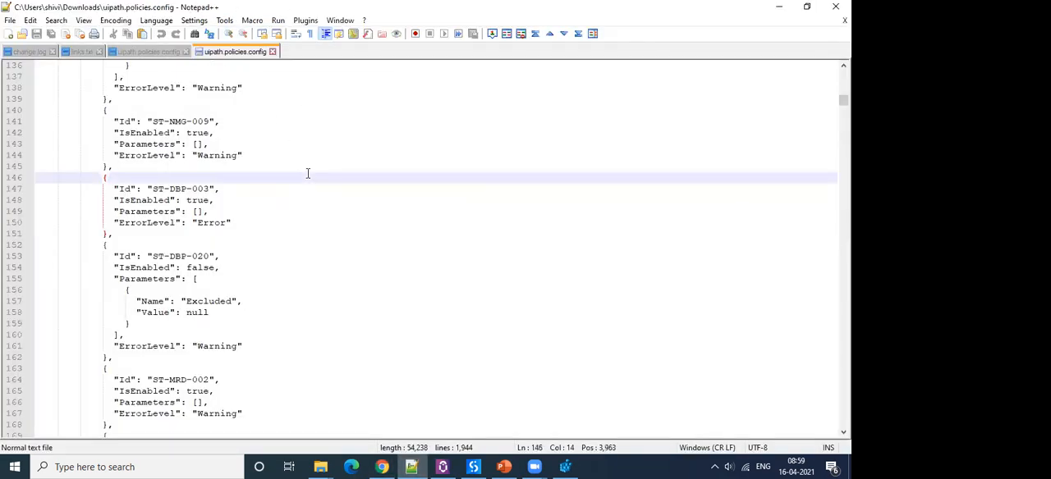
pyautogui.hotkey('ctrl', 'a')
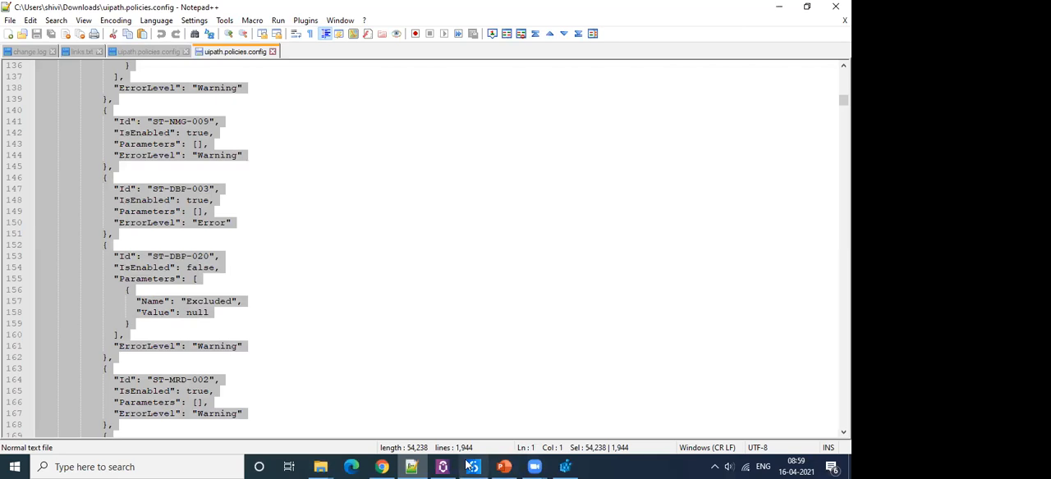
pyautogui.click(382, 466)
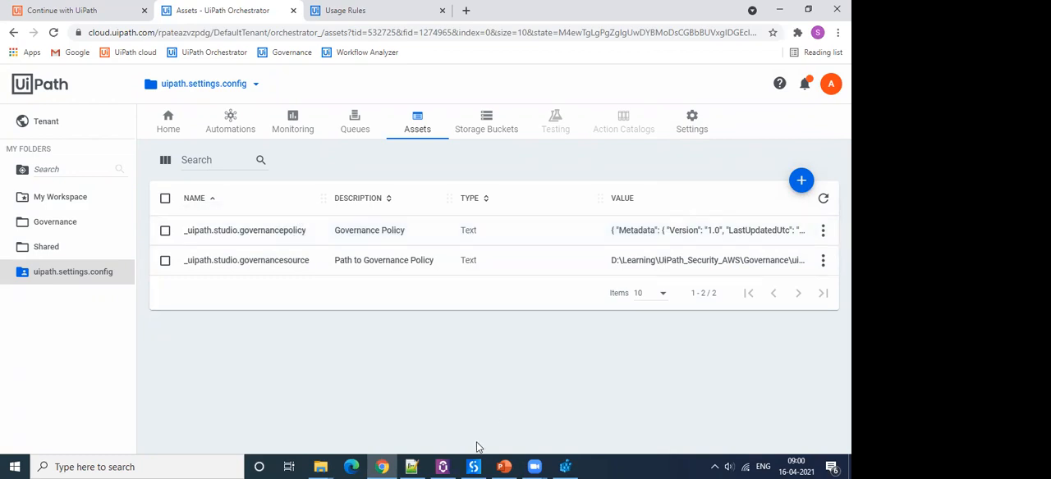
# Switch to the Governance.pptx presentation in PowerPoint and highlight the note on the governance policy's order of precedence.
pyautogui.click(504, 465)
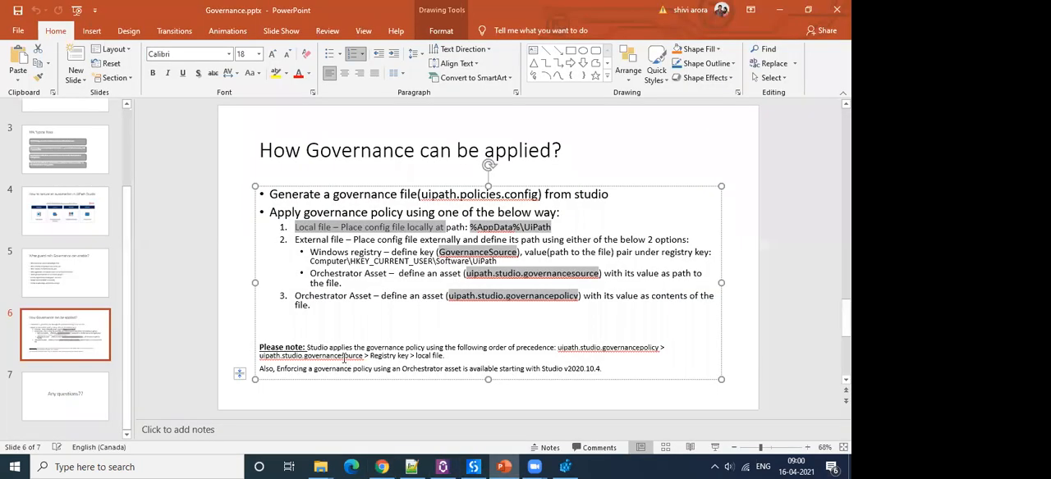
pyautogui.moveTo(307, 347); pyautogui.dragTo(449, 359)
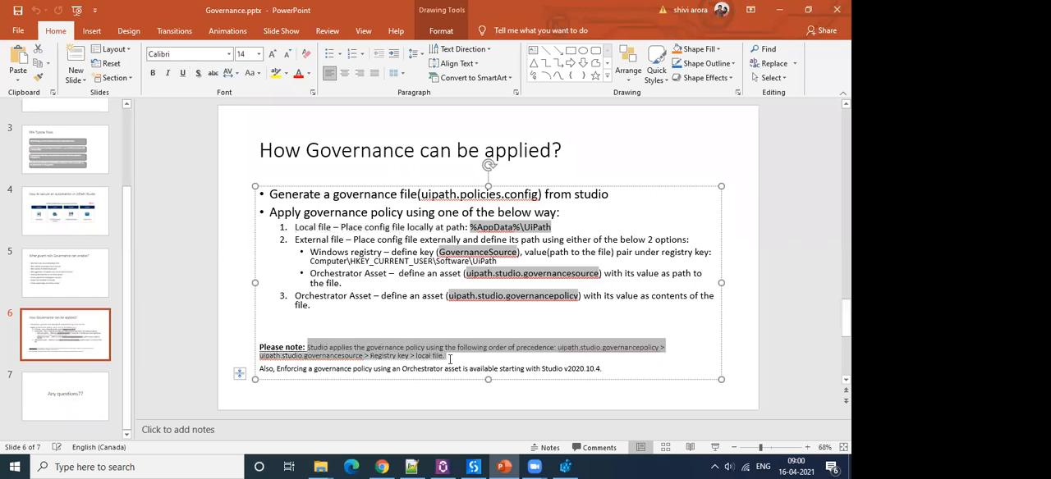
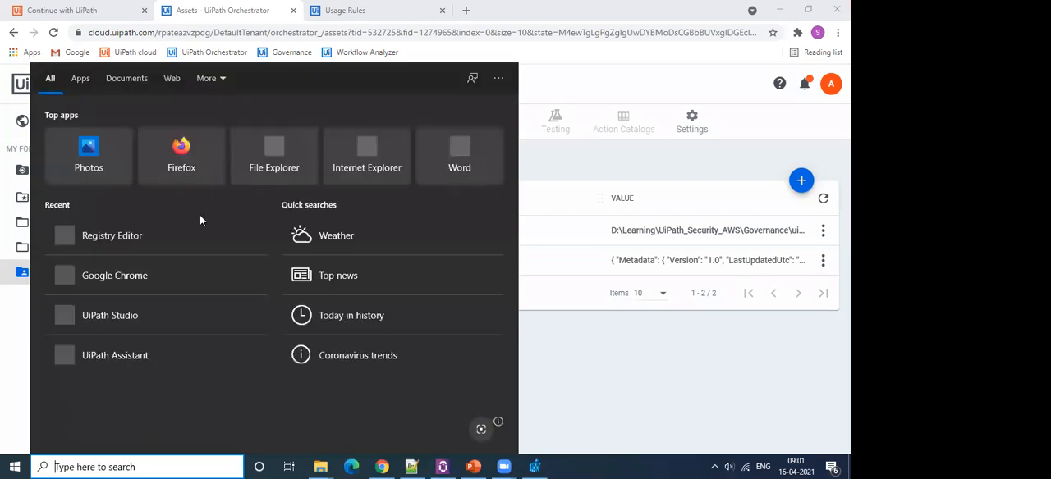
# Launch UiPath Studio.
pyautogui.click(101, 327)
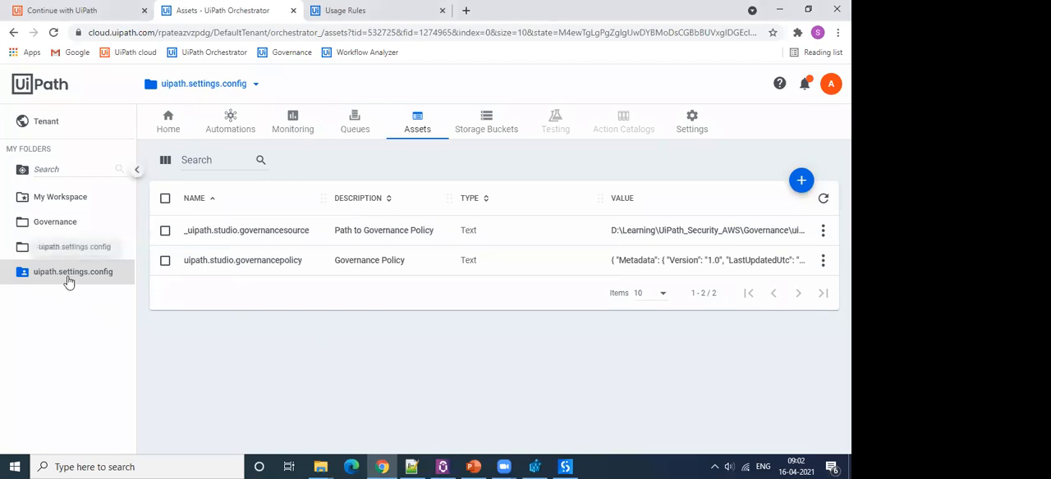
# View the users assigned to the uipath.settings.config folder at tenant level, show the blank Assign User form and cancel it.
pyautogui.click(39, 121)
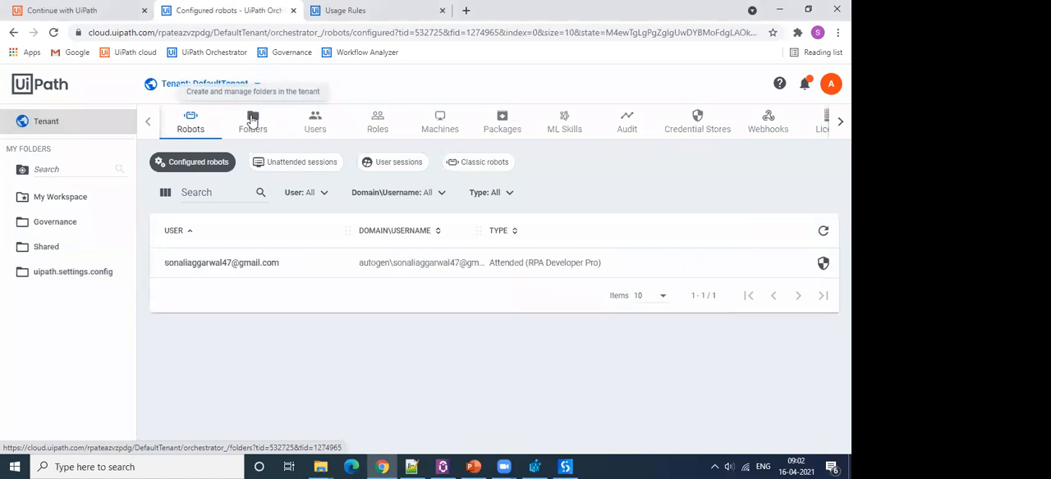
pyautogui.click(253, 119)
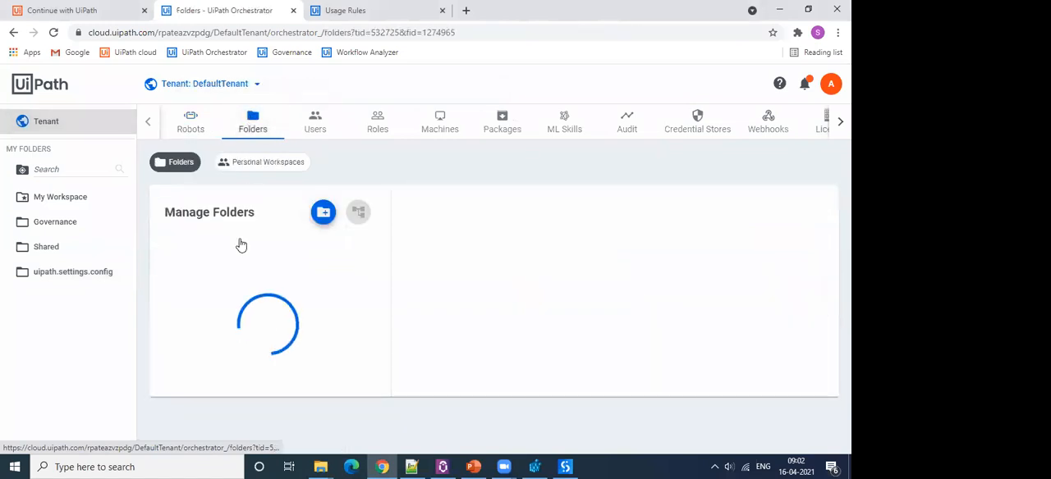
pyautogui.click(233, 341)
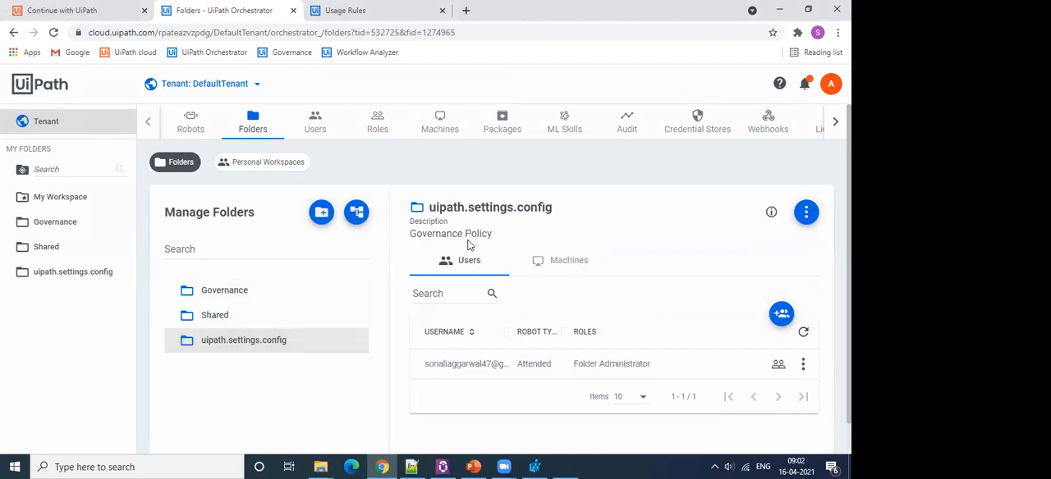
pyautogui.click(783, 317)
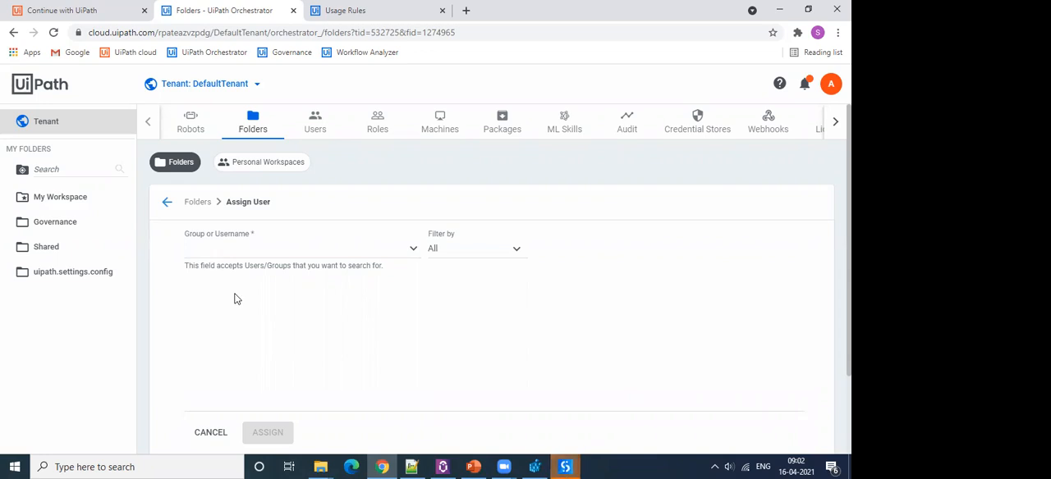
pyautogui.click(212, 433)
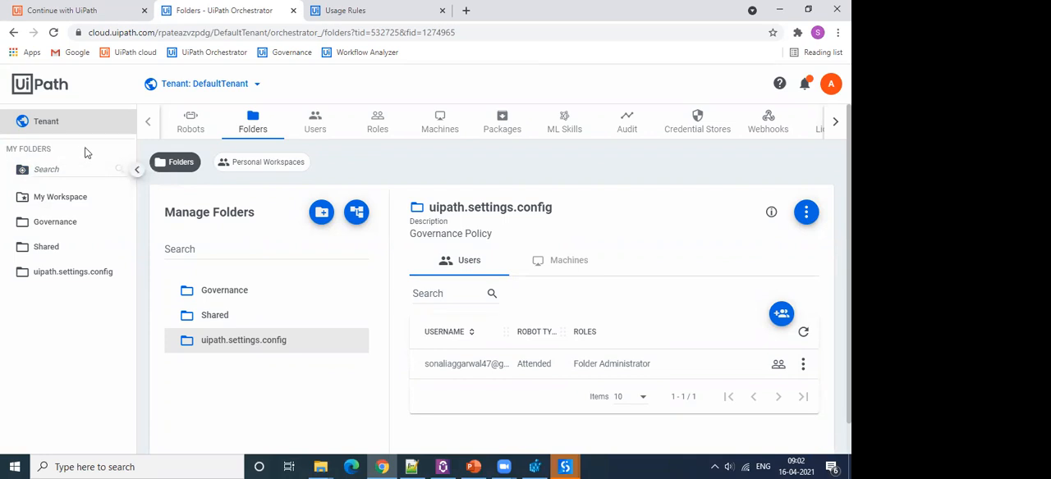
# View the assets of the uipath.settings.config folder, go back to tenant level and view the same folder's assets again.
pyautogui.moveTo(64, 272); pyautogui.dragTo(63, 274)
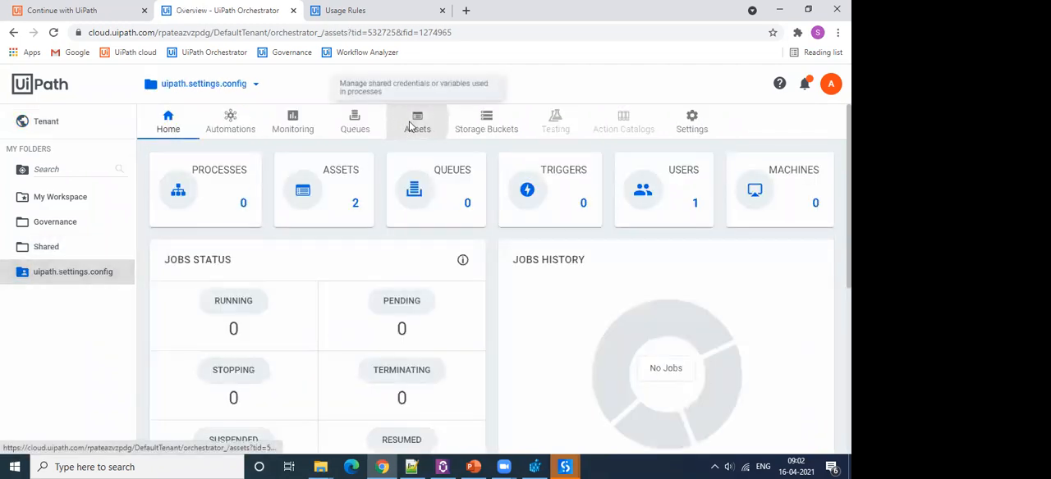
pyautogui.click(415, 124)
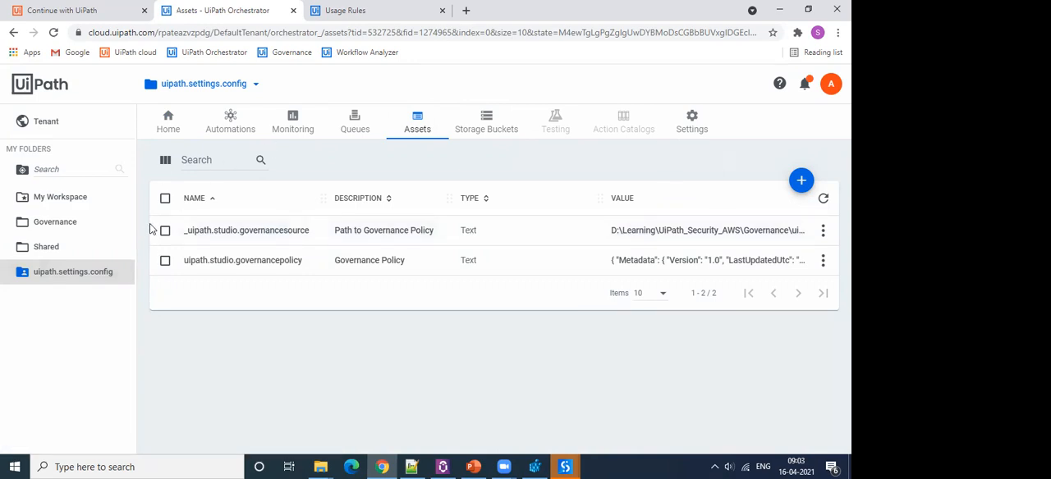
pyautogui.click(22, 130)
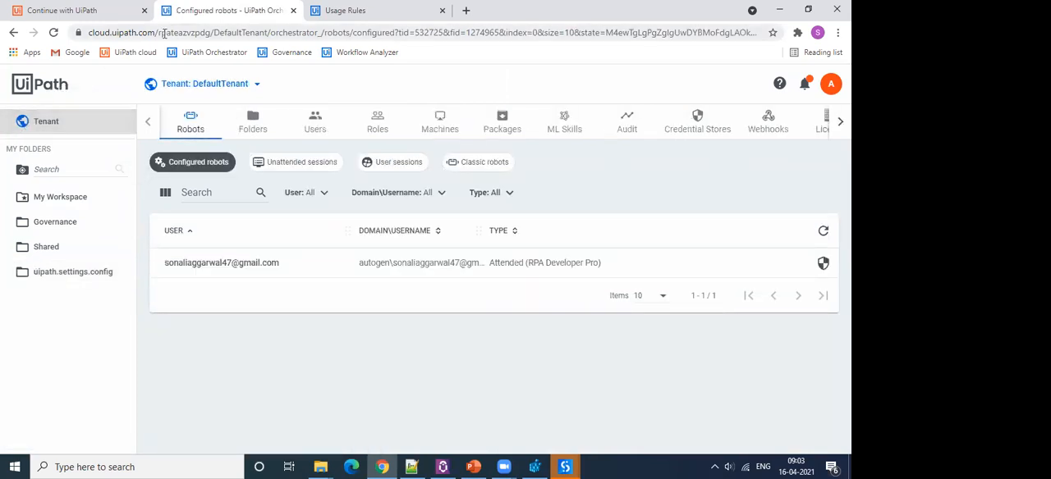
pyautogui.click(78, 272)
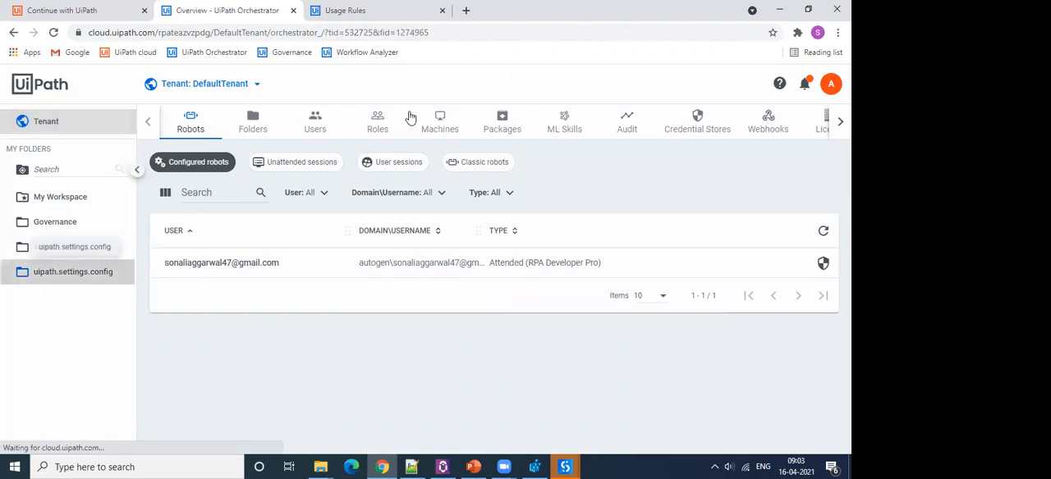
pyautogui.click(416, 125)
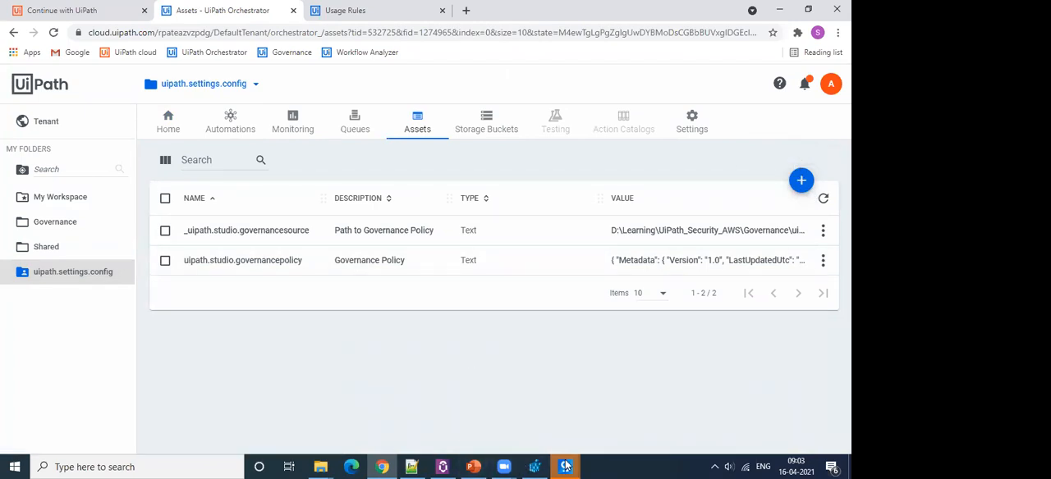
# Switch to UiPath Studio, dismiss the welcome dialog and check the applied company policy in the Help information.
pyautogui.moveTo(565, 466)
pyautogui.click(625, 407)
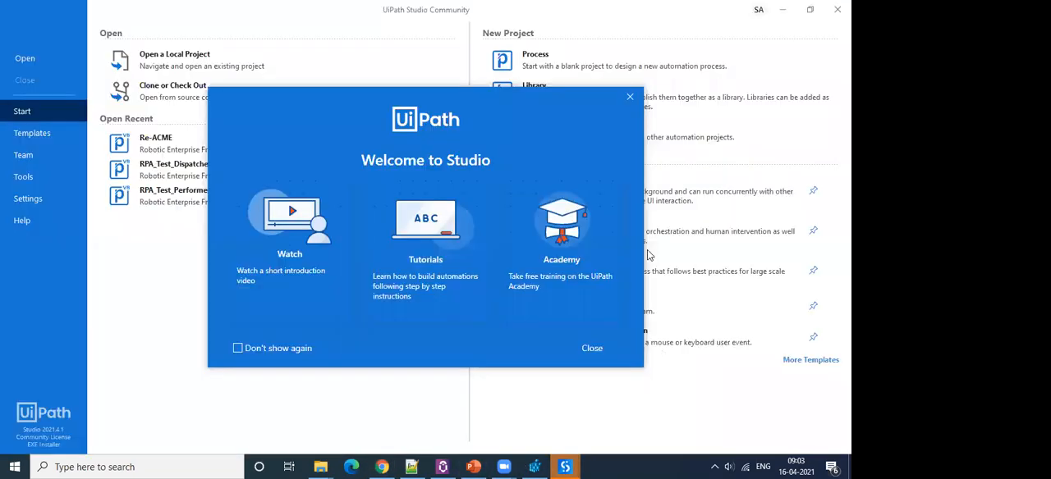
pyautogui.click(630, 99)
pyautogui.click(21, 220)
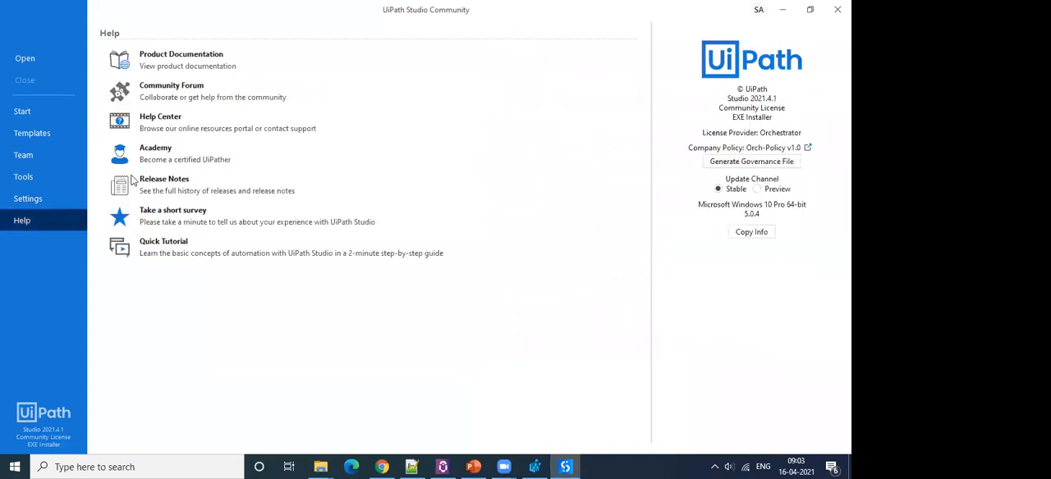
pyautogui.moveTo(763, 151)
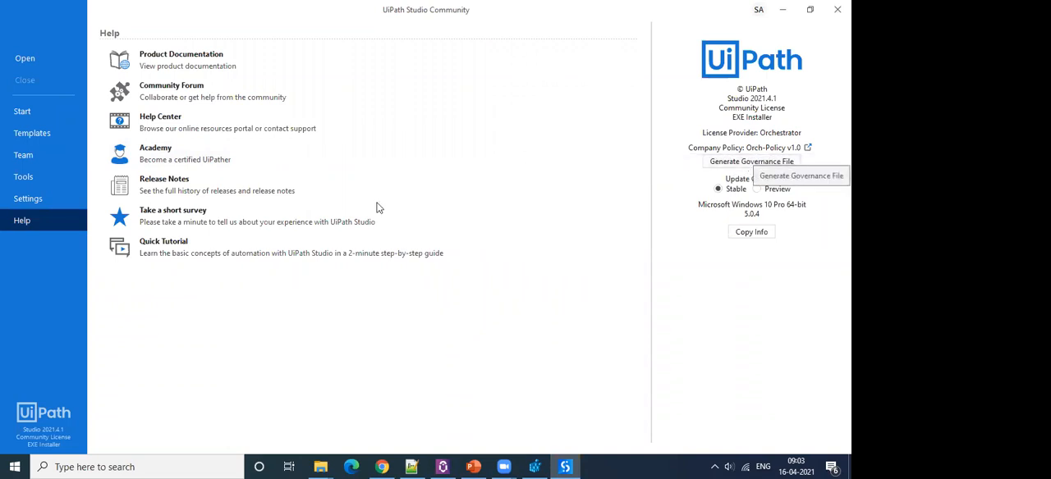
# Switch to the Orchestrator assets in Chrome and highlight the asset name uipath.studio.governancepolicy.
pyautogui.click(382, 467)
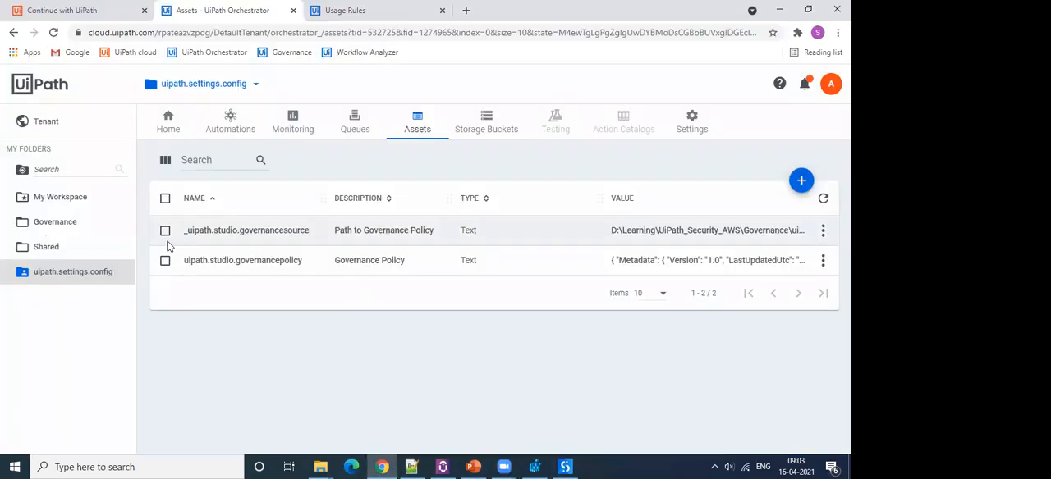
pyautogui.moveTo(186, 262); pyautogui.dragTo(306, 262)
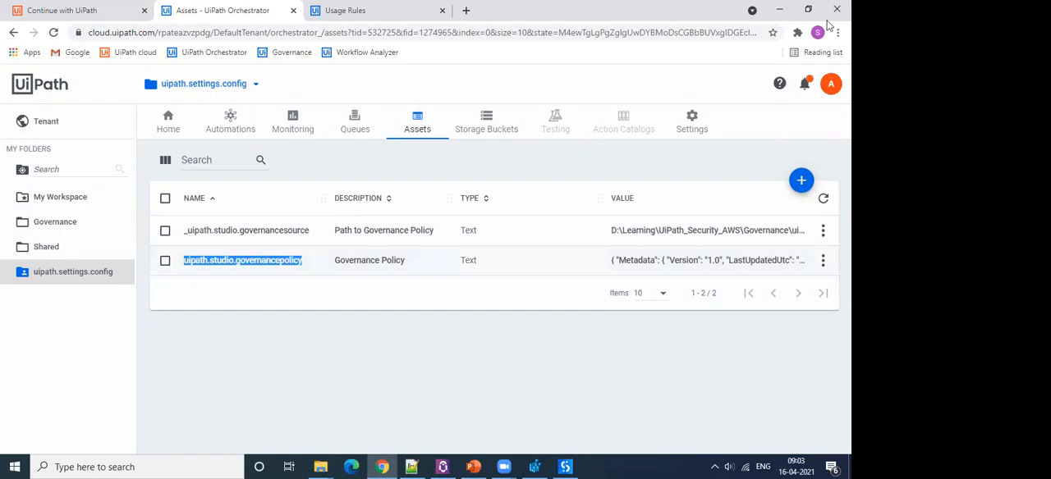
# Return to UiPath Studio and examine which Design settings are locked by the policy.
pyautogui.click(779, 9)
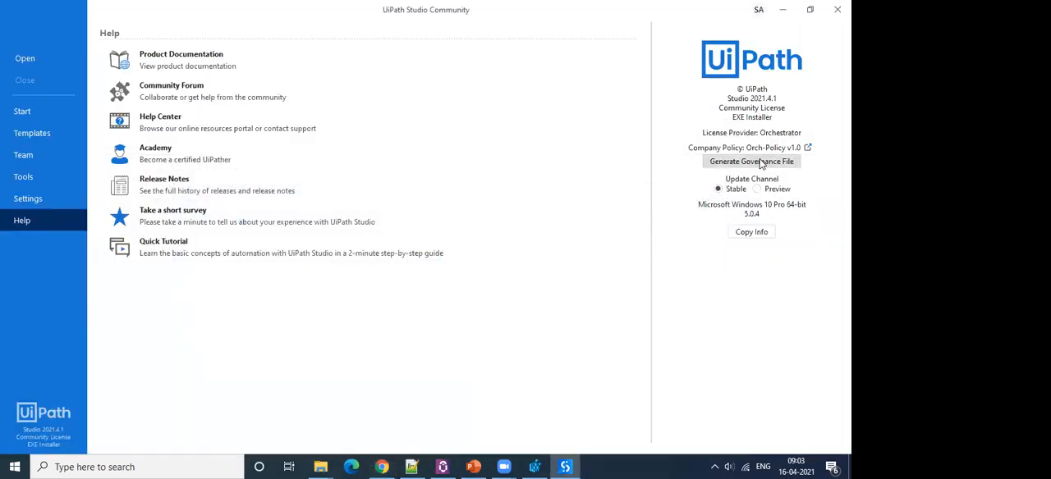
pyautogui.click(30, 201)
pyautogui.click(149, 87)
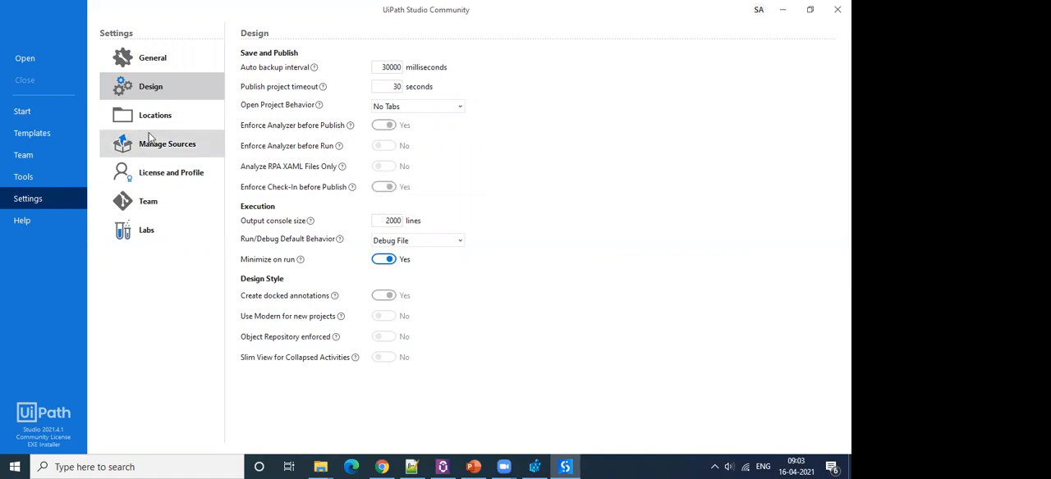
# Open the recent project Re-ACME and its Main workflow.
pyautogui.click(24, 113)
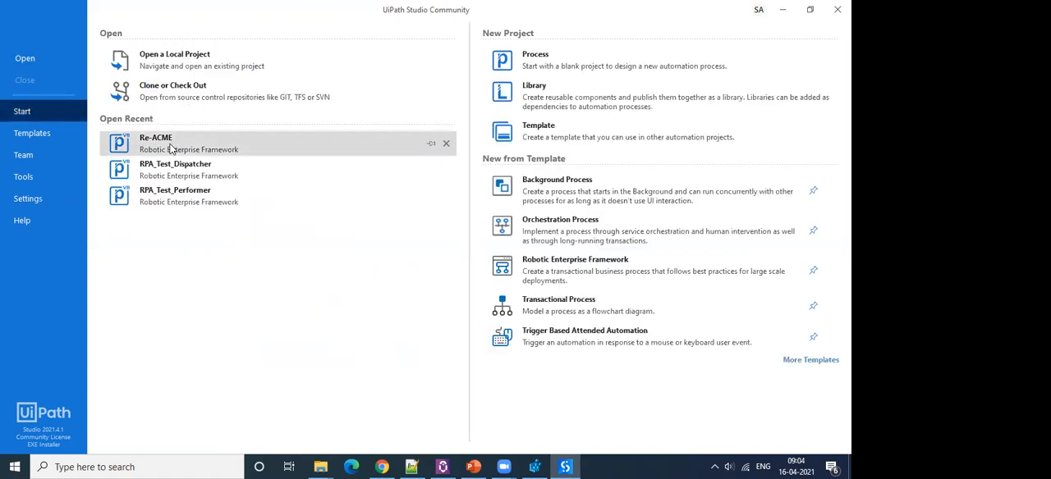
pyautogui.click(171, 146)
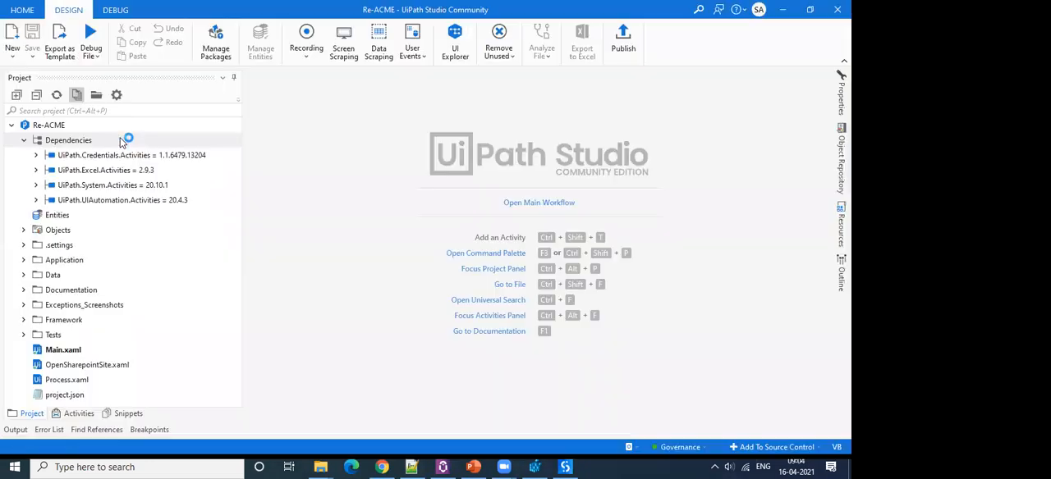
pyautogui.click(71, 354)
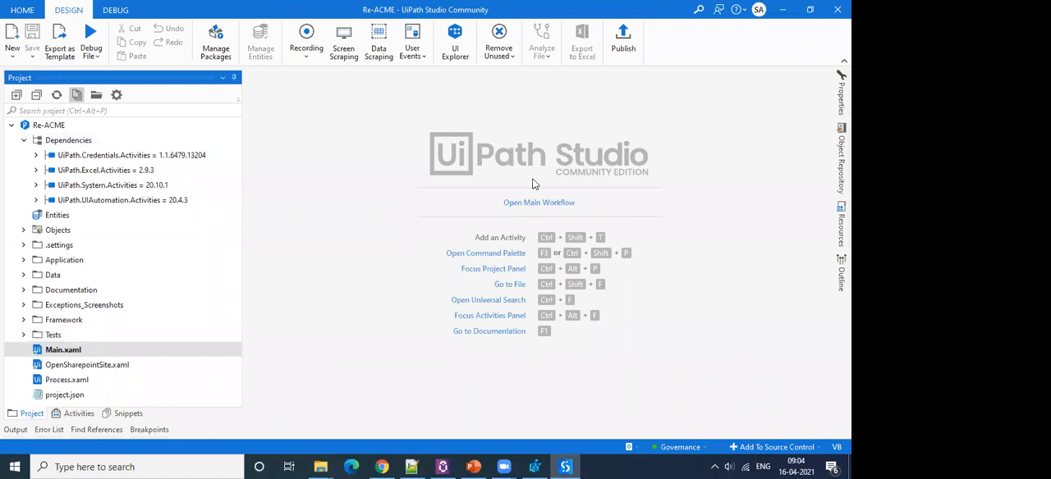
pyautogui.click(515, 203)
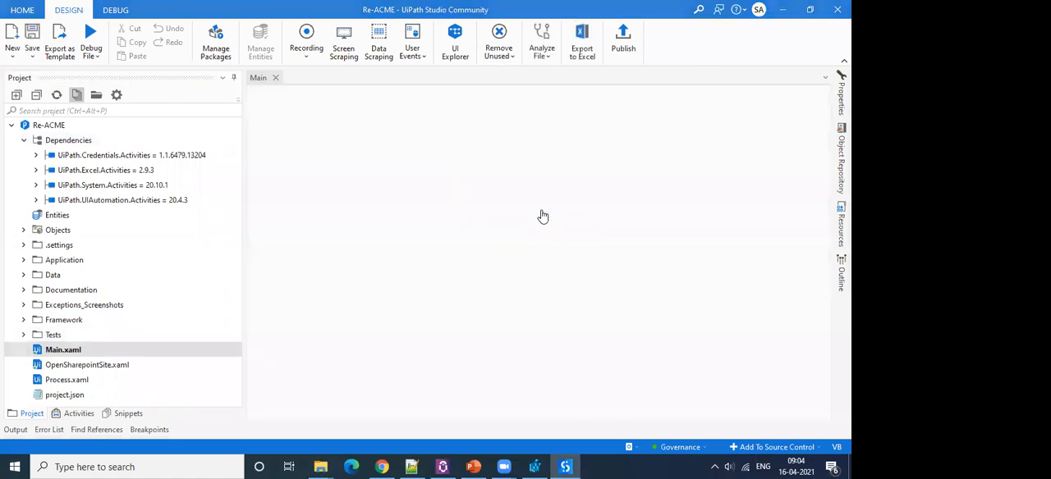
# View the Workflow Analyzer settings, try to change rules ST-ANA-005, ST-ANA-006, ST-ANA-009 and ST-DBP-002, and close the project settings.
pyautogui.click(542, 51)
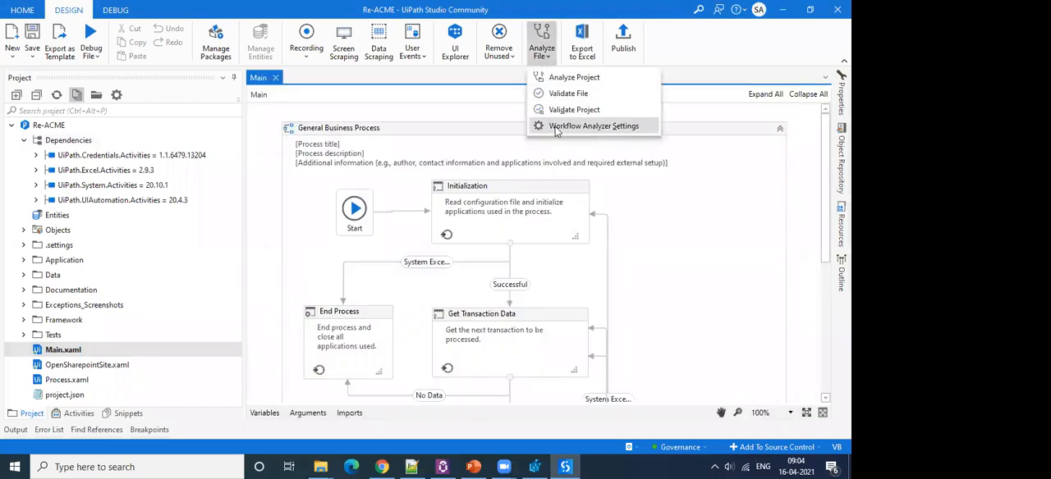
pyautogui.click(556, 128)
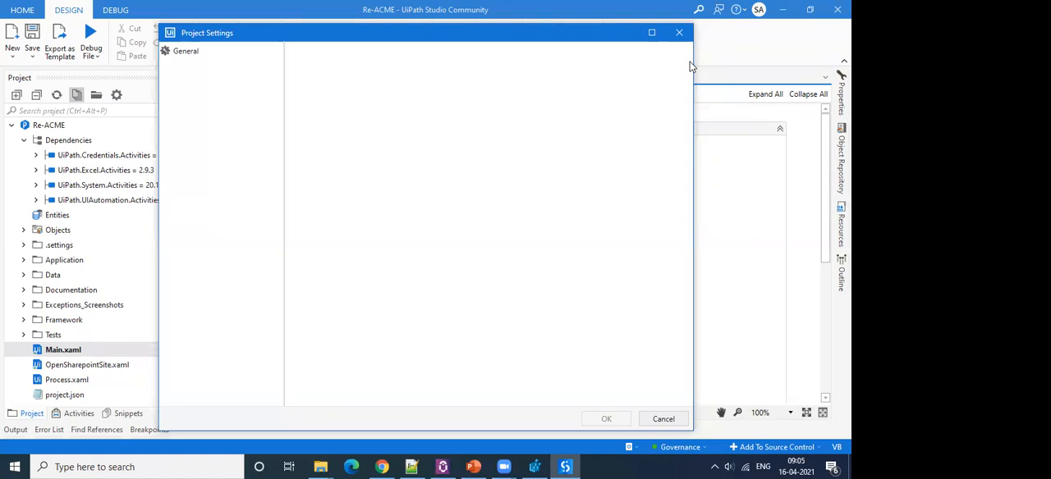
pyautogui.moveTo(176, 32); pyautogui.dragTo(174, 72)
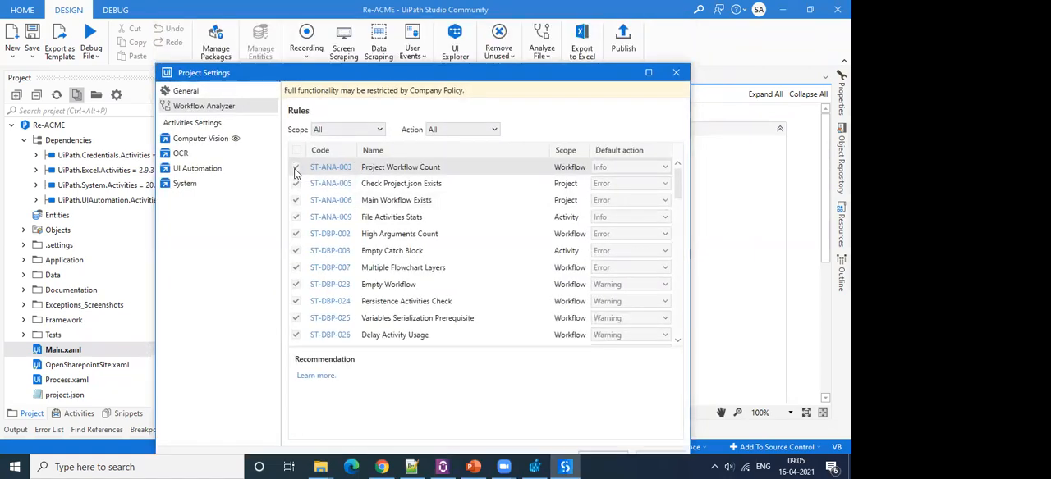
pyautogui.click(297, 184)
pyautogui.click(297, 206)
pyautogui.click(298, 222)
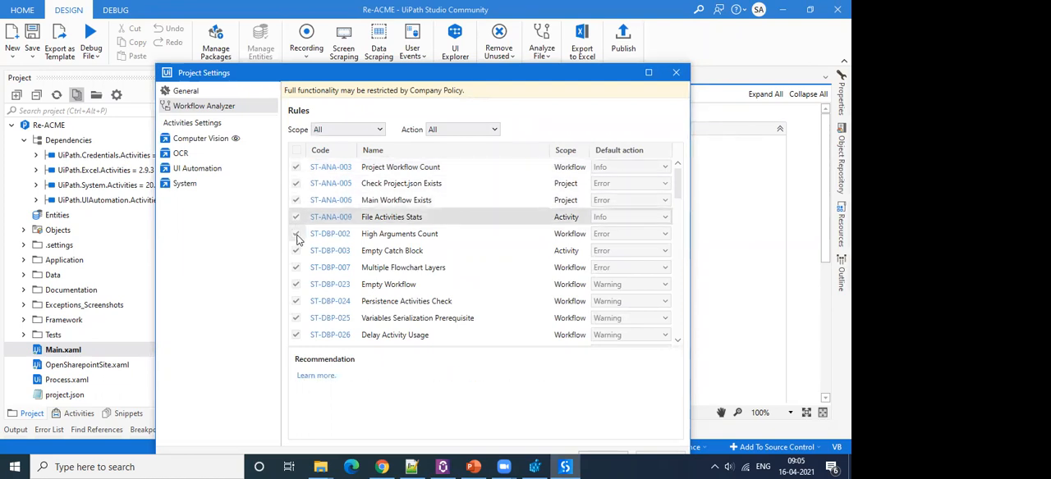
pyautogui.click(299, 238)
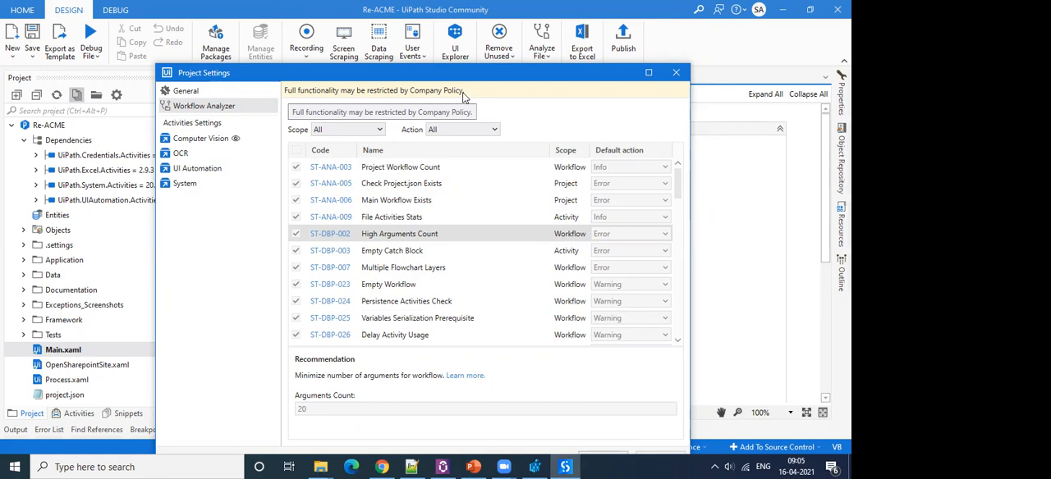
pyautogui.click(675, 72)
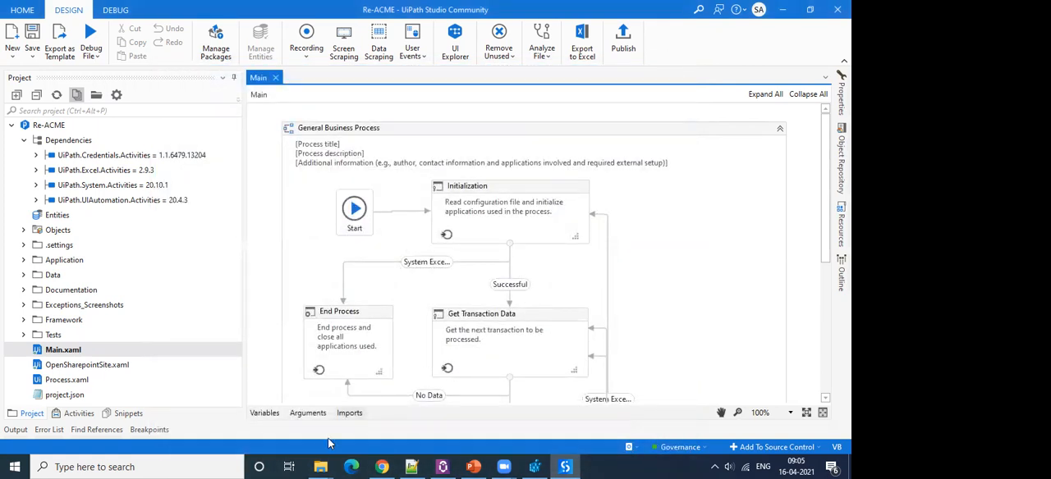
# Switch via the Orchestrator assets to Registry Editor and show the Delete option for the UiPath key's GovernanceSource value without applying it.
pyautogui.click(382, 466)
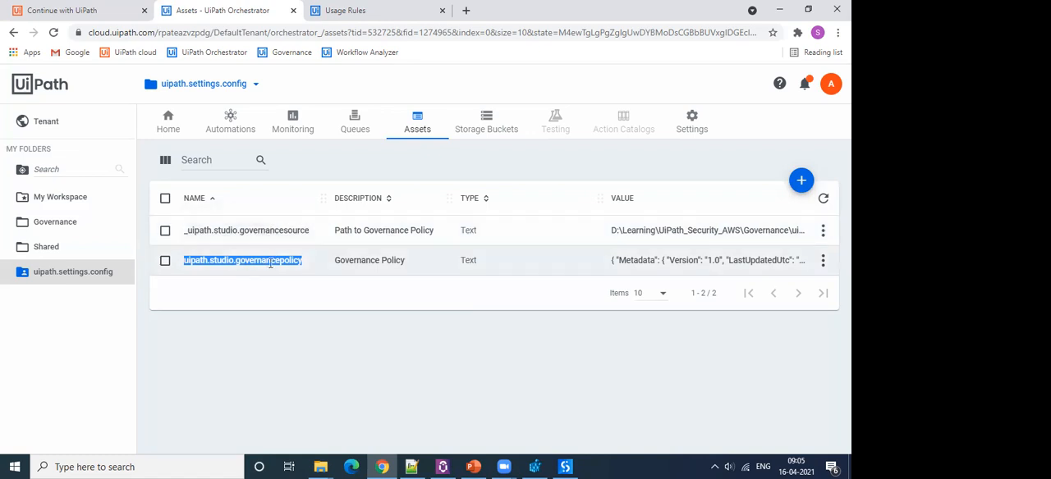
pyautogui.click(534, 467)
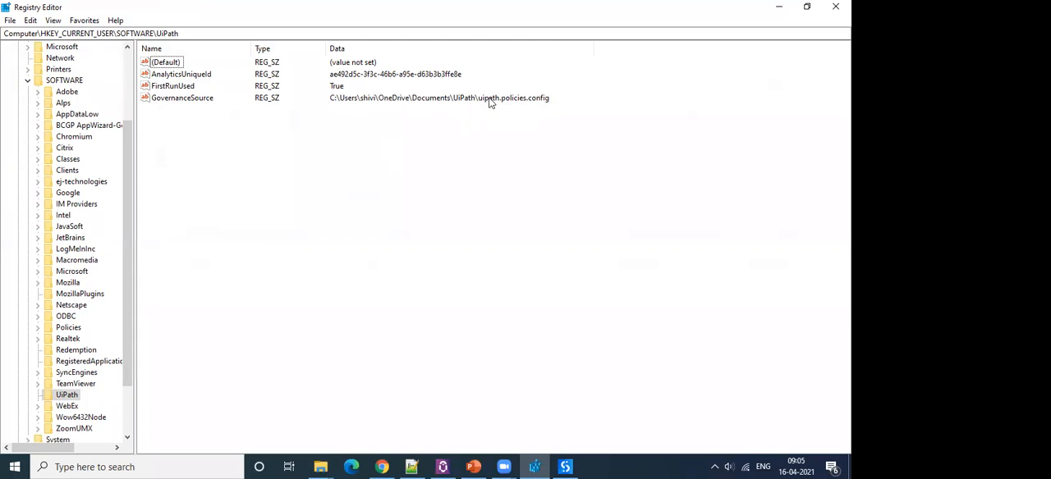
pyautogui.rightClick(186, 101)
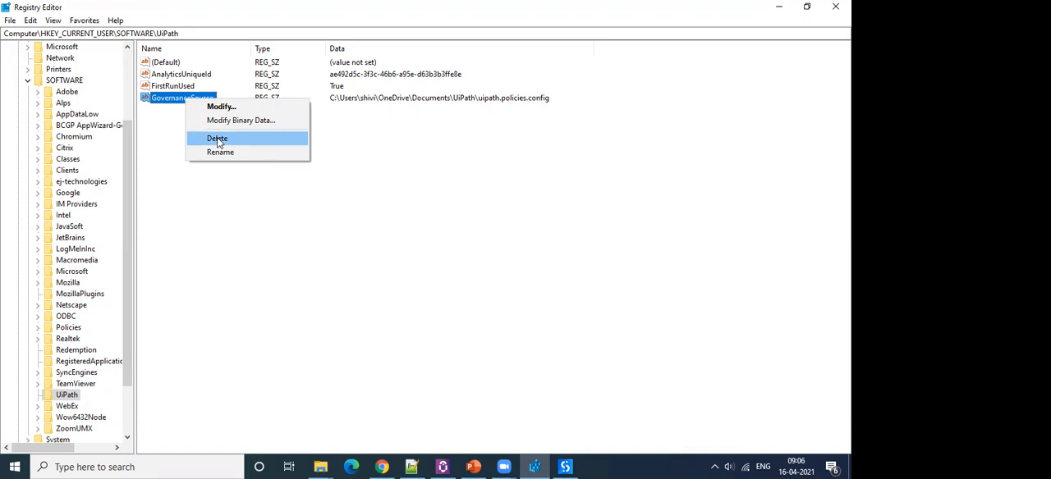
pyautogui.click(415, 176)
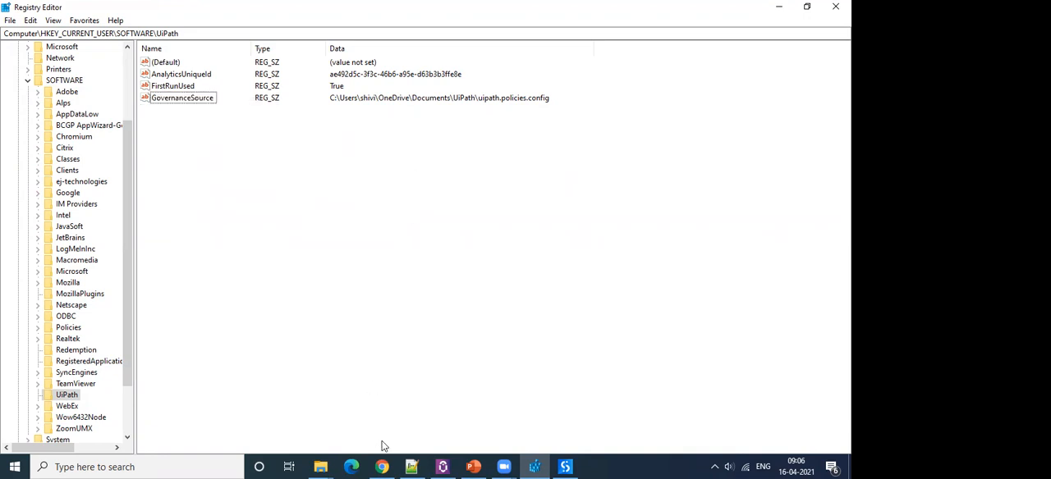
# Show _uipath.policies.config in the AppData Roaming UiPath folder in File Explorer, and return to the Orchestrator assets in Chrome.
pyautogui.click(320, 467)
pyautogui.click(242, 415)
pyautogui.click(295, 215)
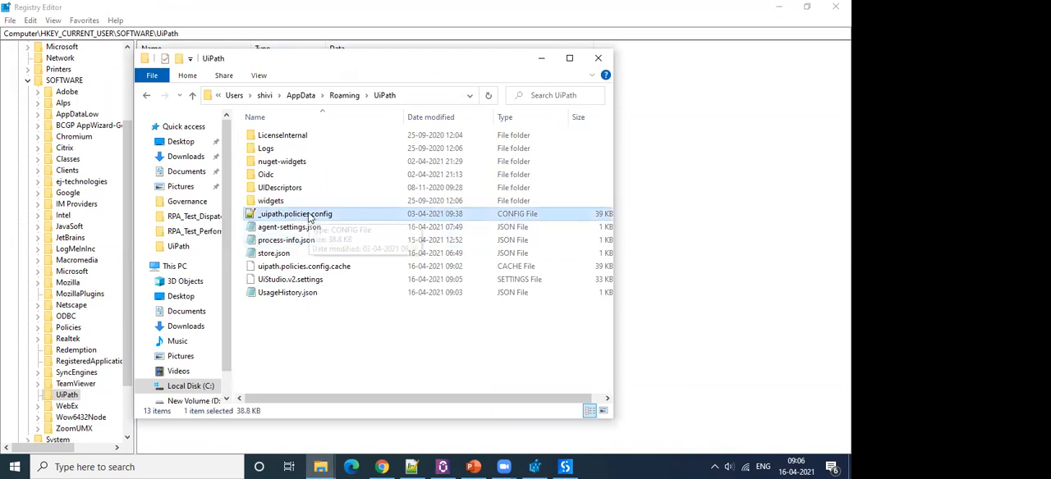
pyautogui.click(541, 58)
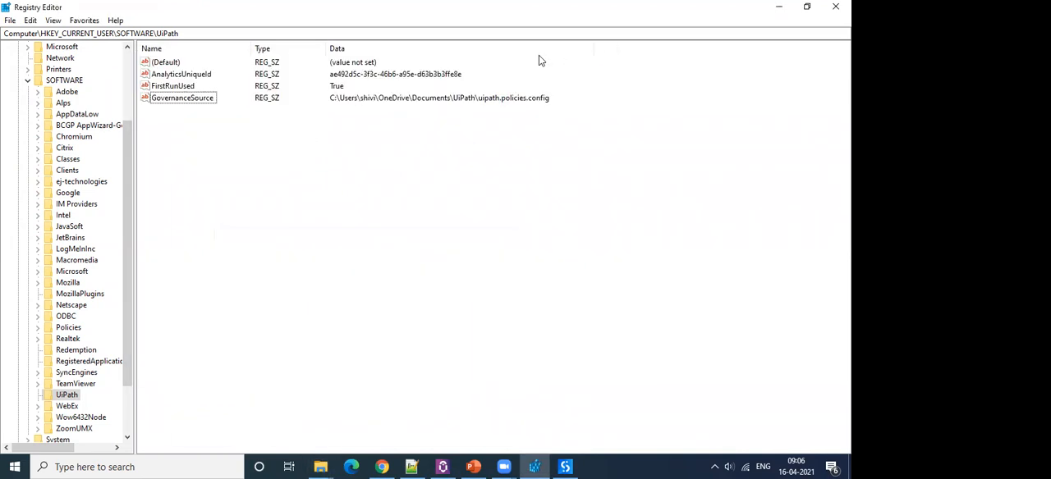
pyautogui.click(783, 9)
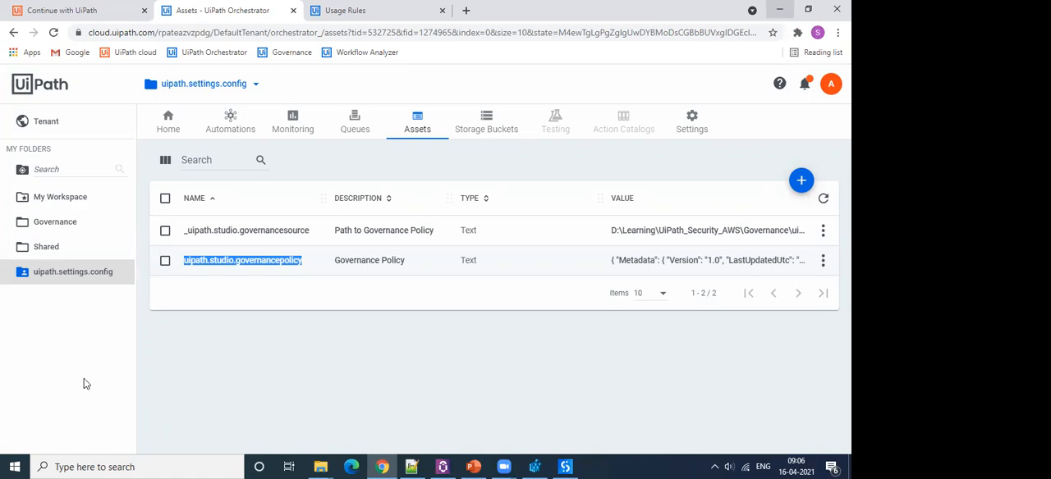
pyautogui.click(230, 403)
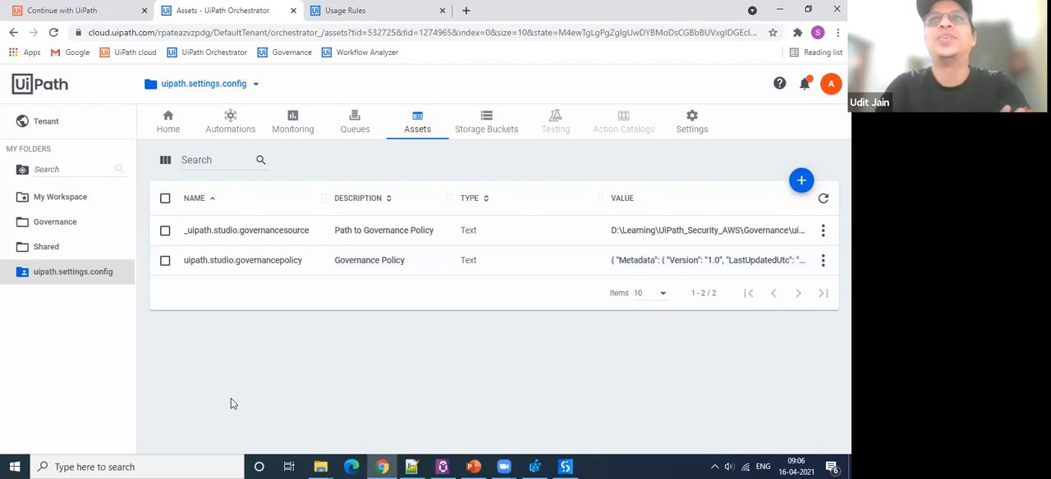